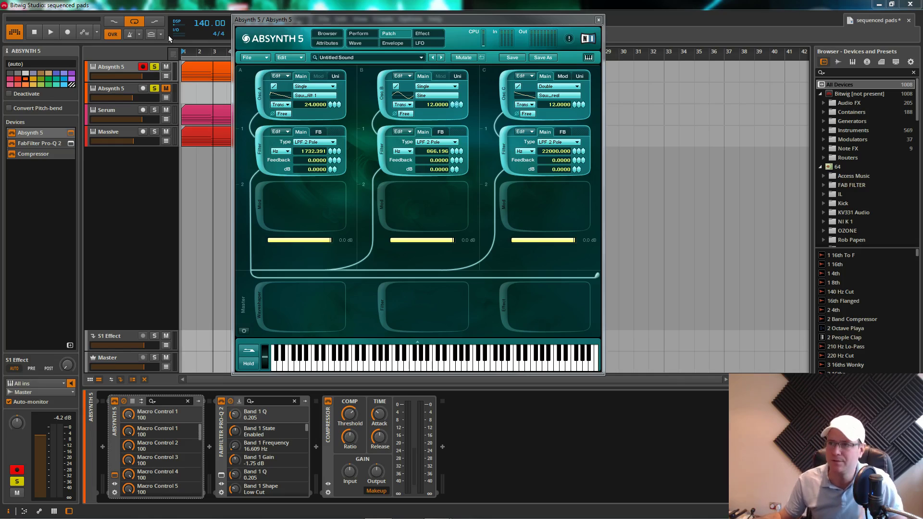
- Arm the first Absynth track, play the three-oscillator pad patch, and select the Master track
left_click(256, 21)
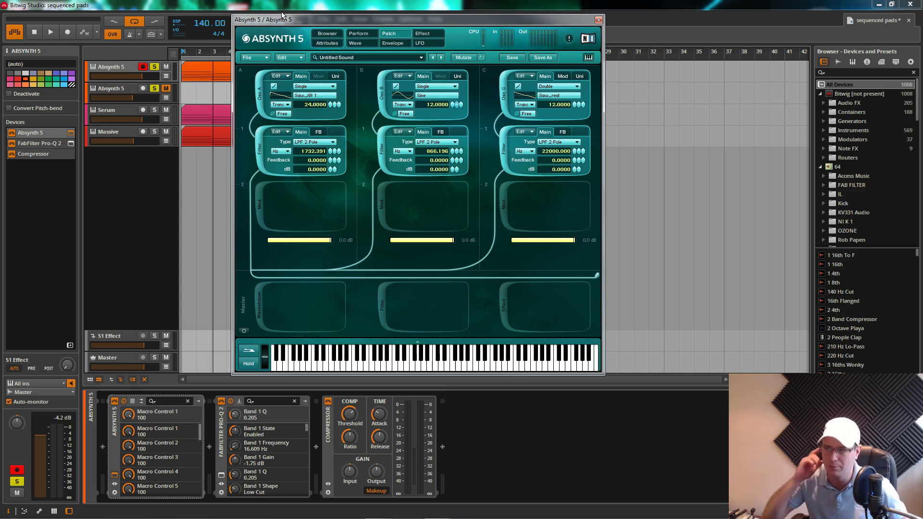
left_click(185, 93)
key("space")
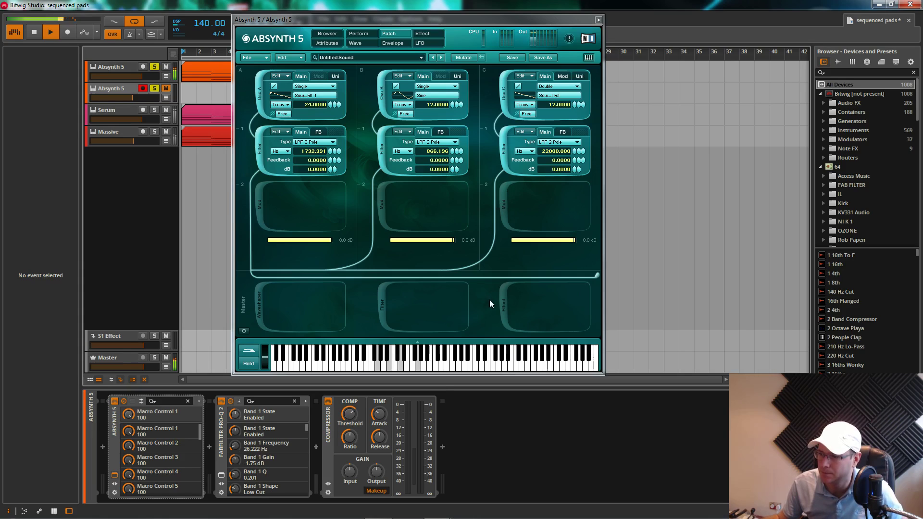
left_click(126, 67)
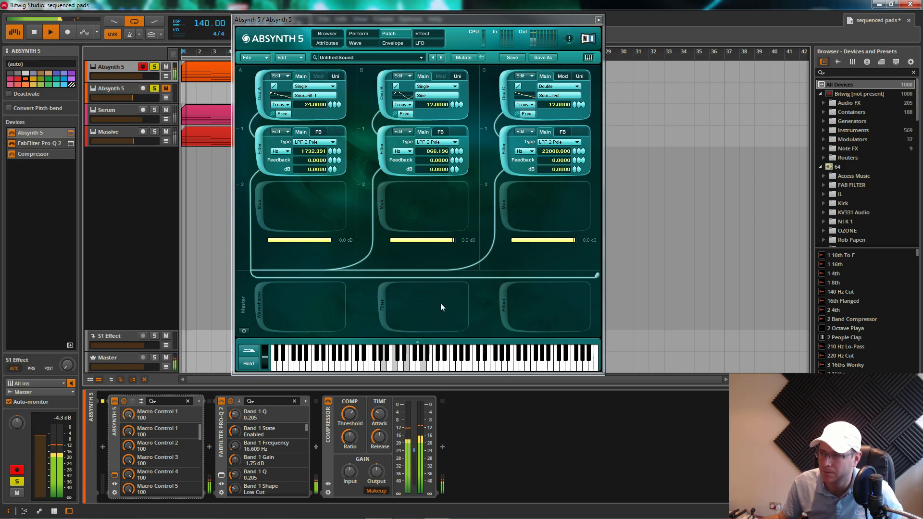
left_click(134, 365)
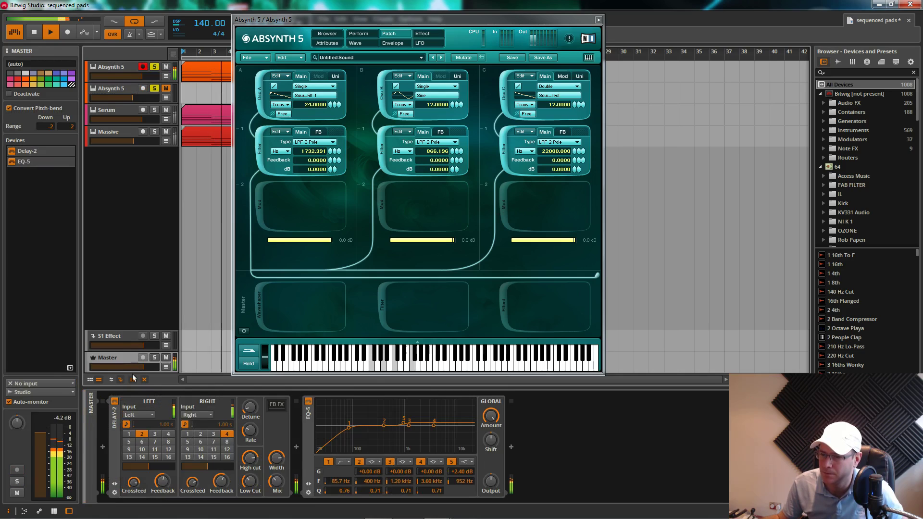
- Switch off the Master's Delay-2, audition without it, and move the Absynth window lower
left_click(115, 401)
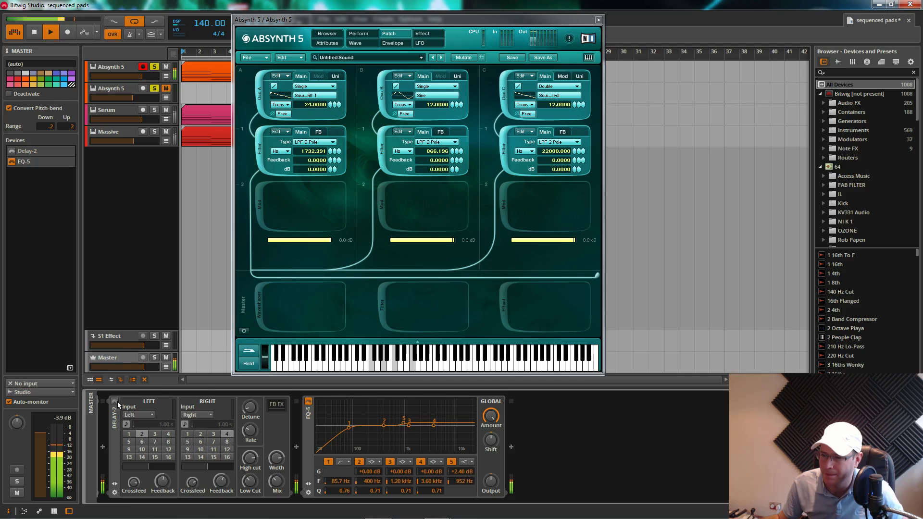
key("space")
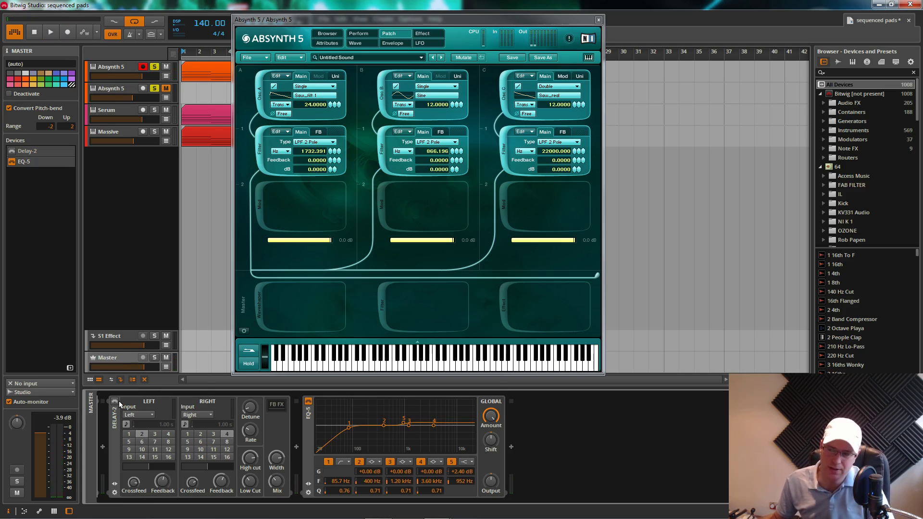
key("space")
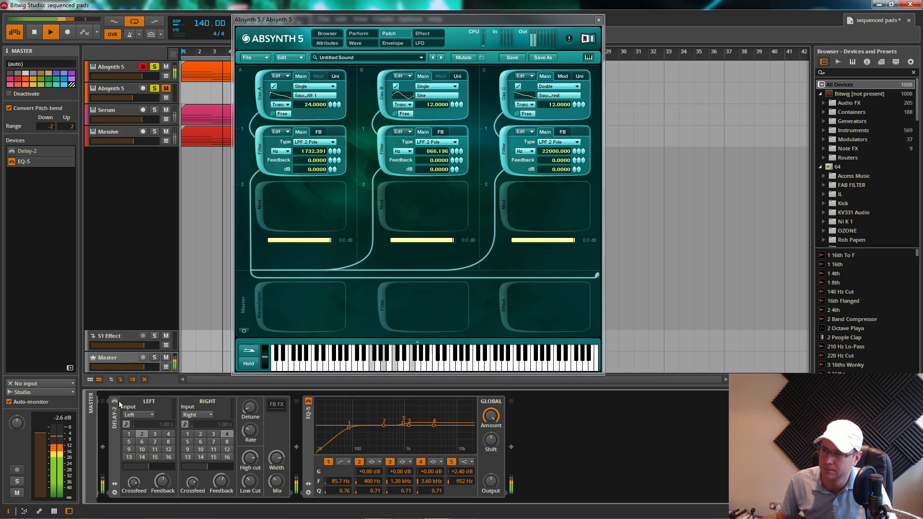
key("space")
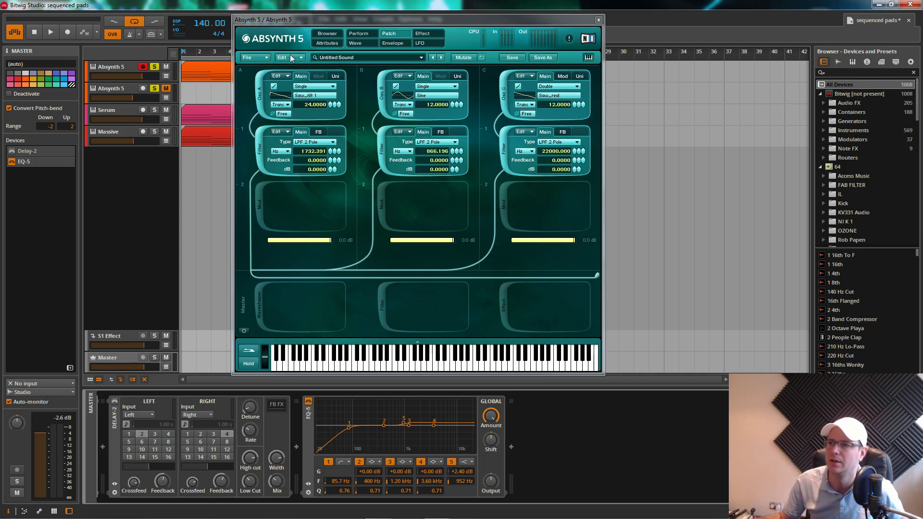
mouse_move(312, 26)
left_mouse_down()
mouse_move(292, 189)
mouse_move(281, 58)
mouse_move(246, 29)
mouse_move(298, 13)
mouse_move(299, 35)
left_mouse_up()
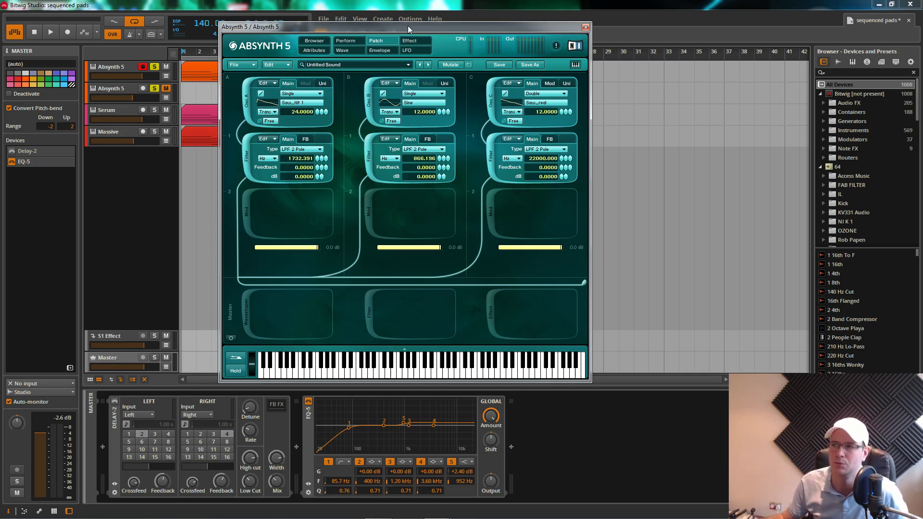
left_click_drag(408, 28, 378, 27)
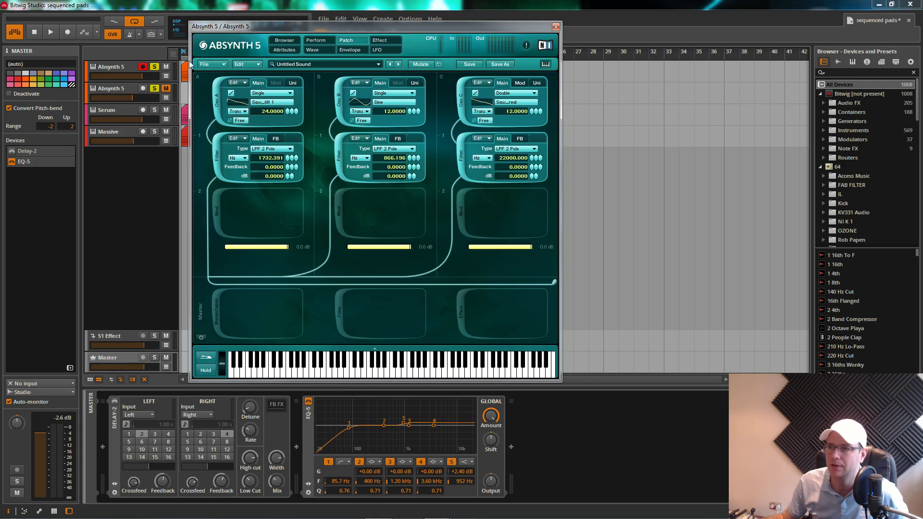
- Start a new sound, briefly auditioning oscillators B and C before turning them off
left_click(217, 67)
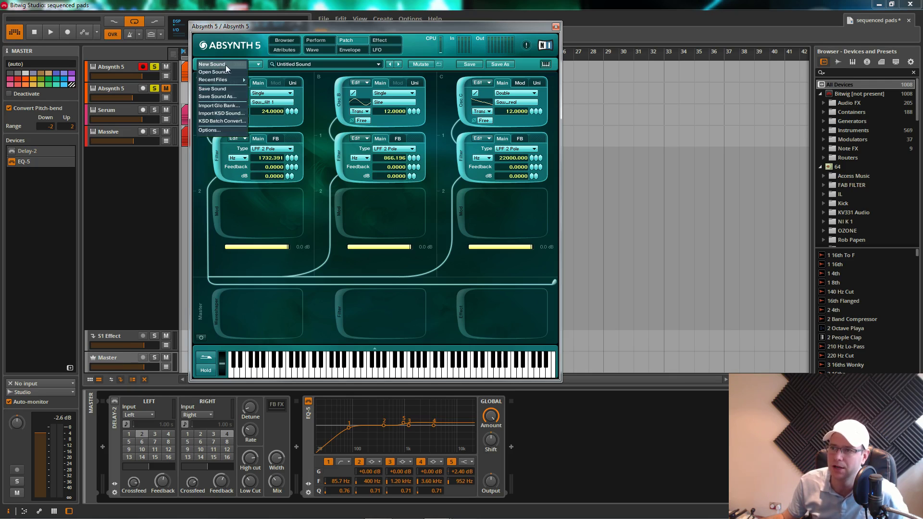
left_click(216, 64)
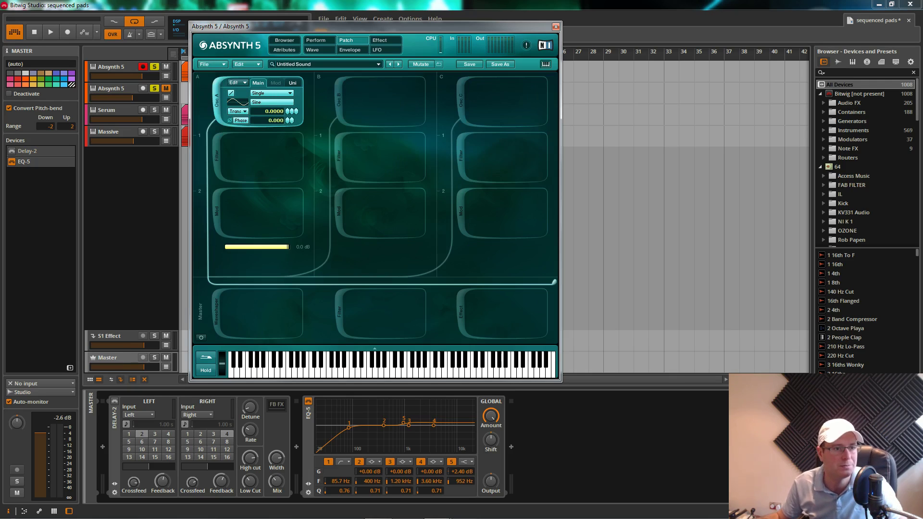
left_click(347, 98)
left_click(459, 101)
key("space")
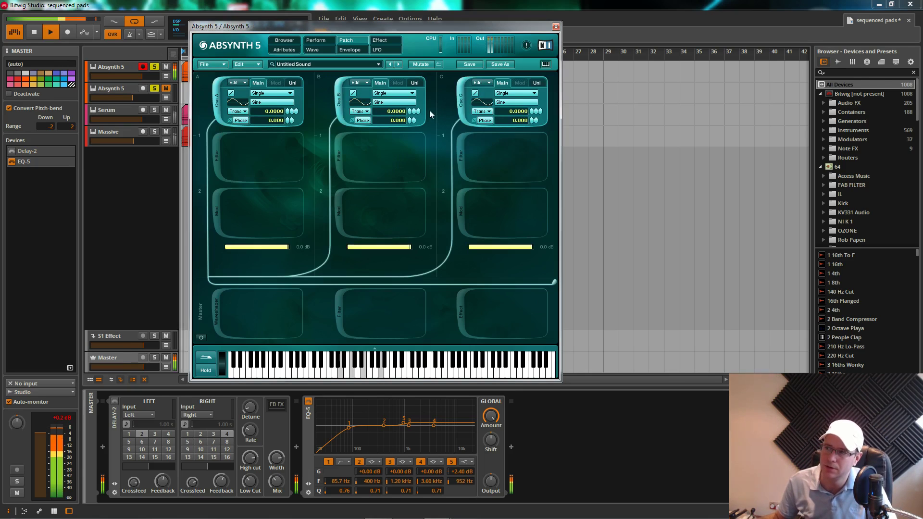
left_click(342, 103)
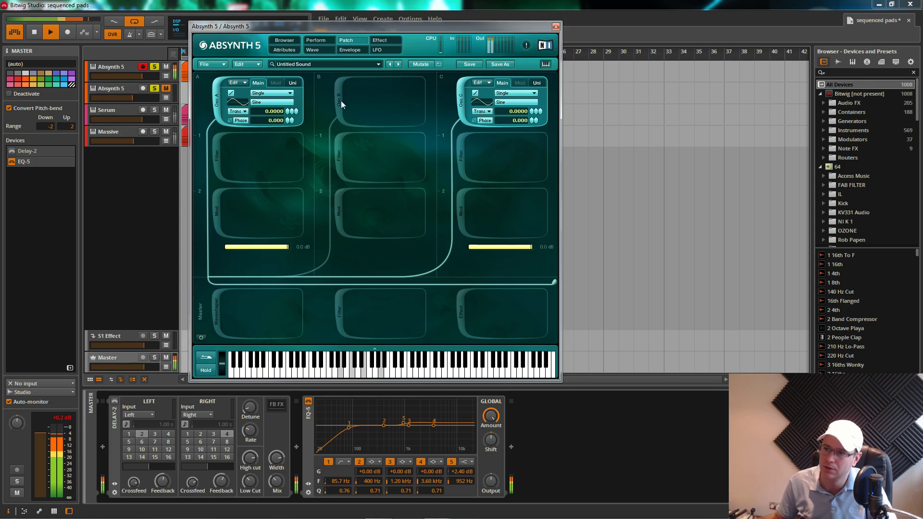
left_click(461, 99)
key("space")
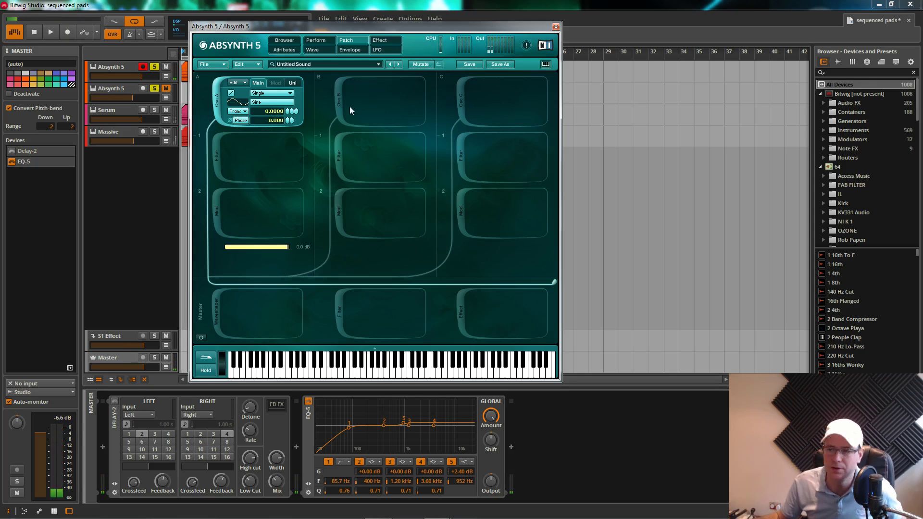
- Give oscillator A the Saw_filt 1 wave, transpose 24 and free phase
left_click(282, 104)
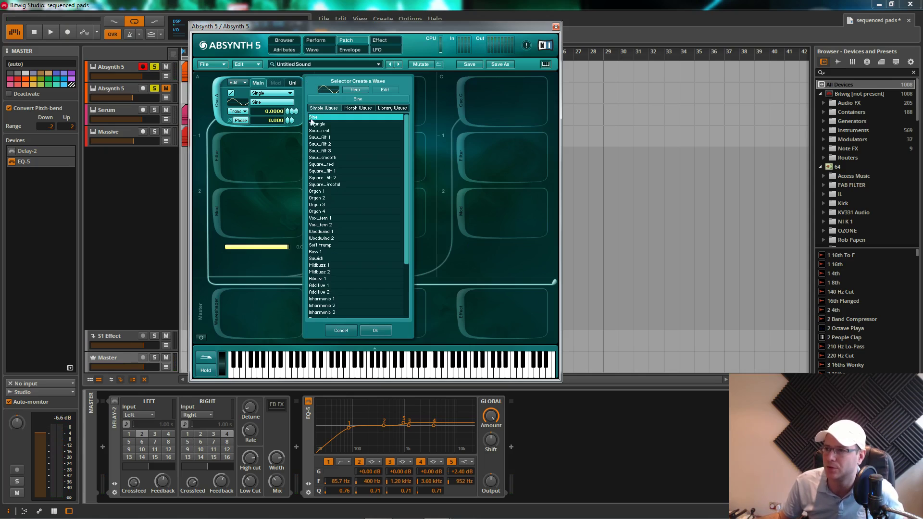
left_click(321, 138)
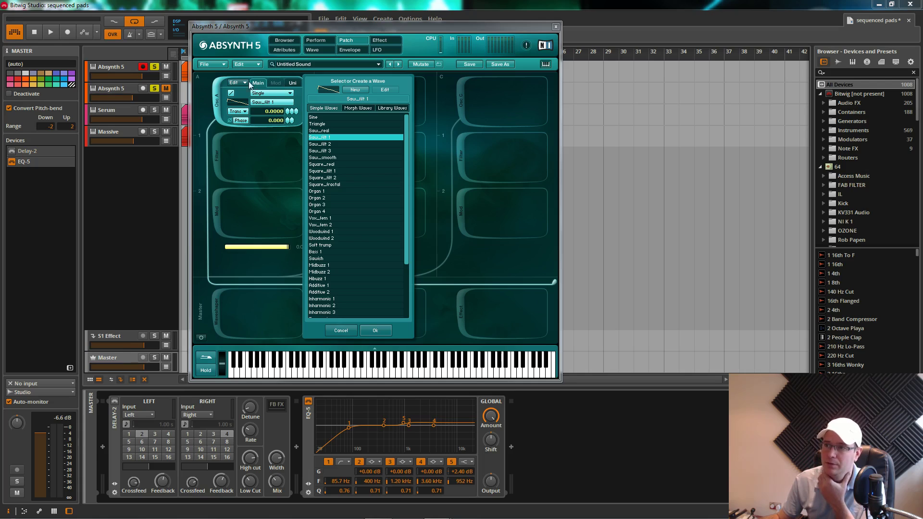
key("Return")
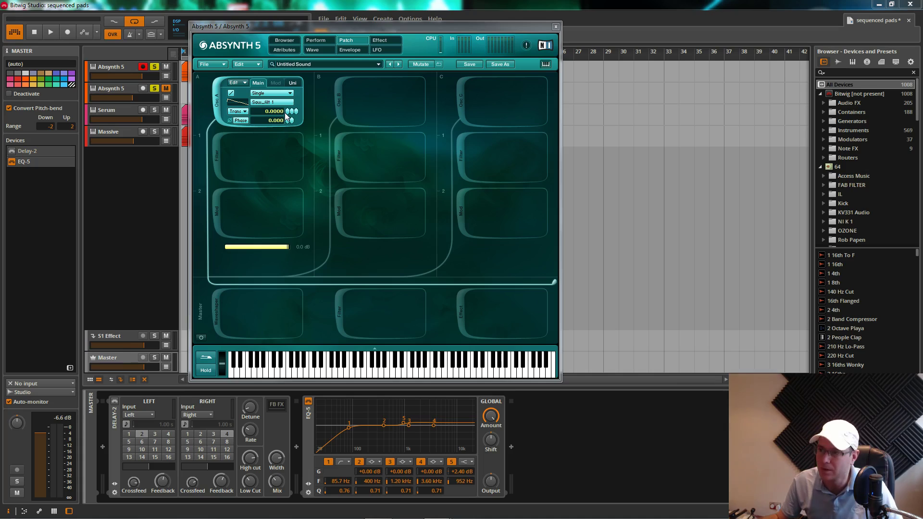
left_click_drag(289, 111, 289, 103)
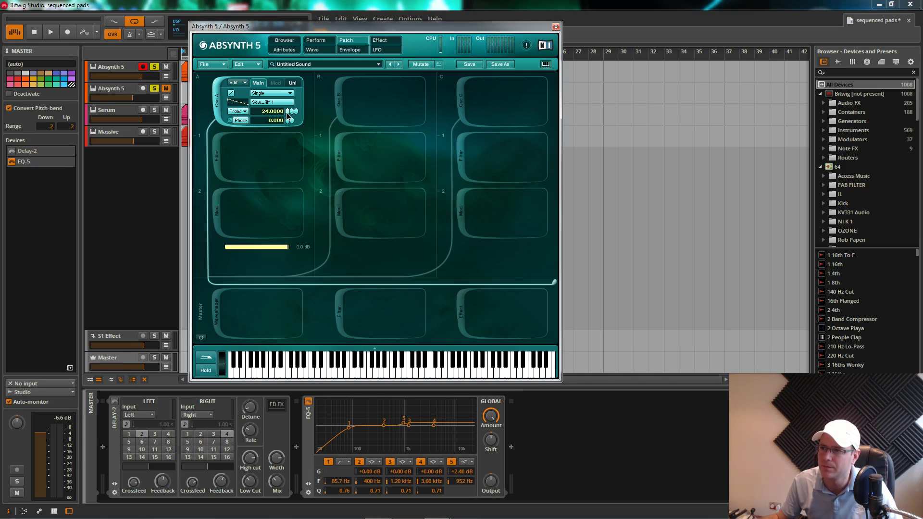
key("space")
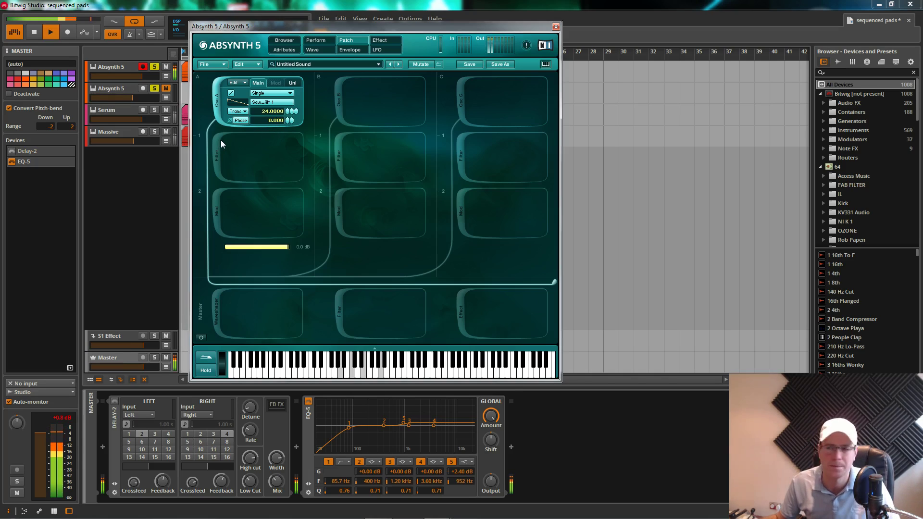
left_click(238, 122)
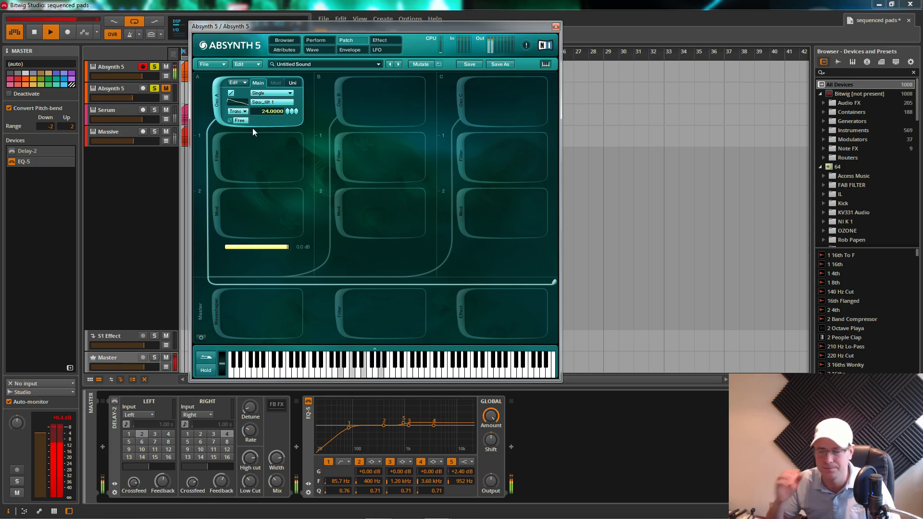
key("space")
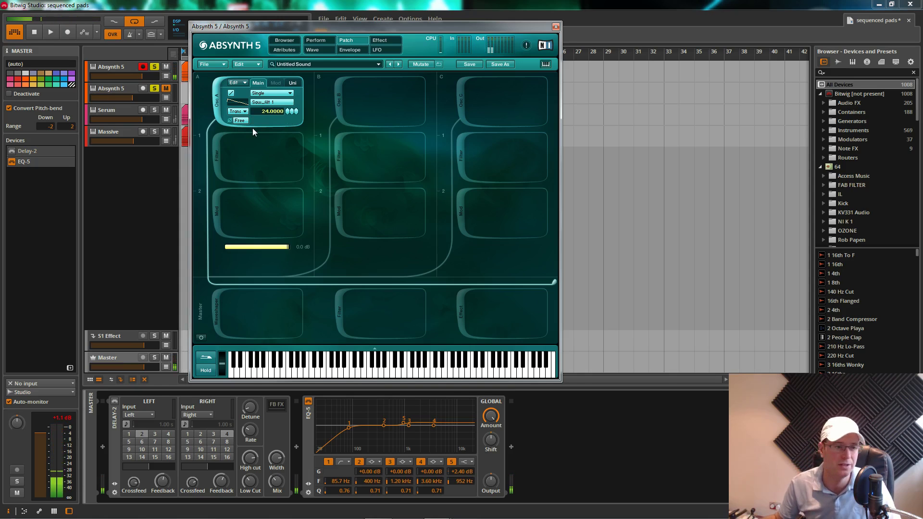
left_click(341, 50)
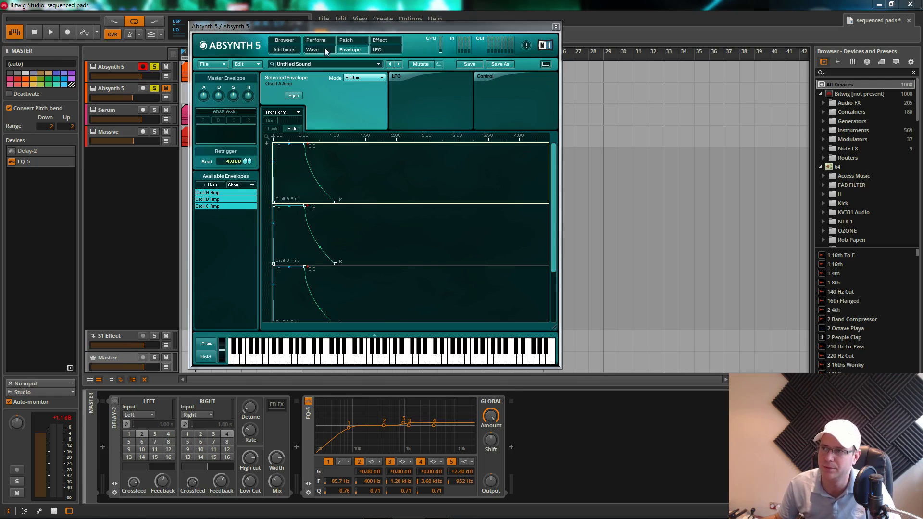
- Set oscillator B to transpose 12 with free phase
left_click(347, 42)
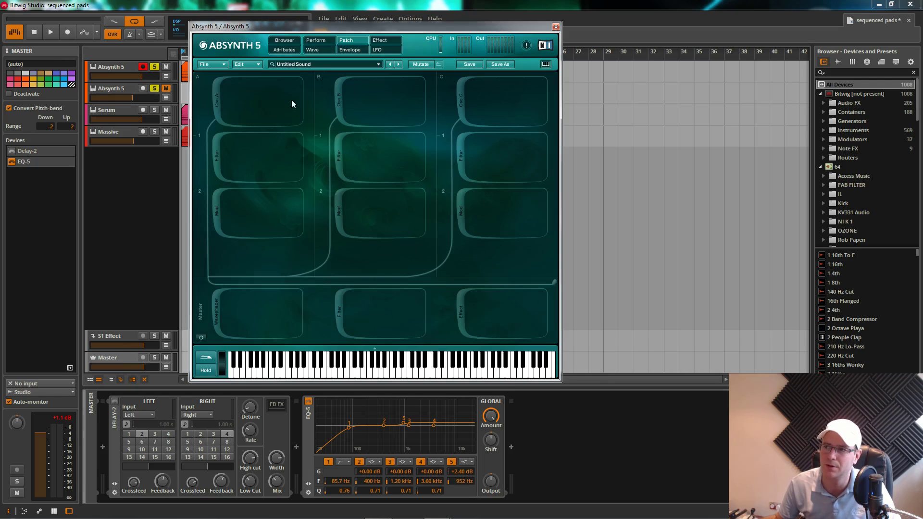
mouse_move(340, 105)
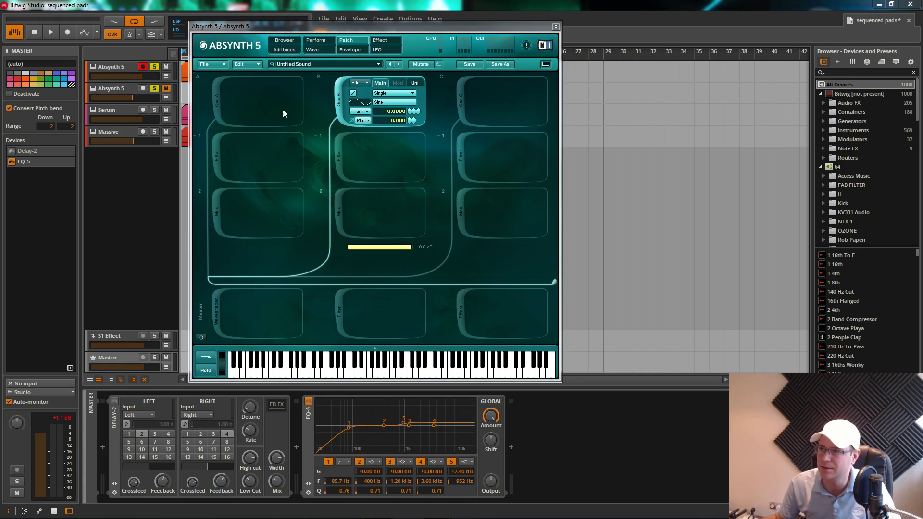
left_click_drag(384, 110, 408, 111)
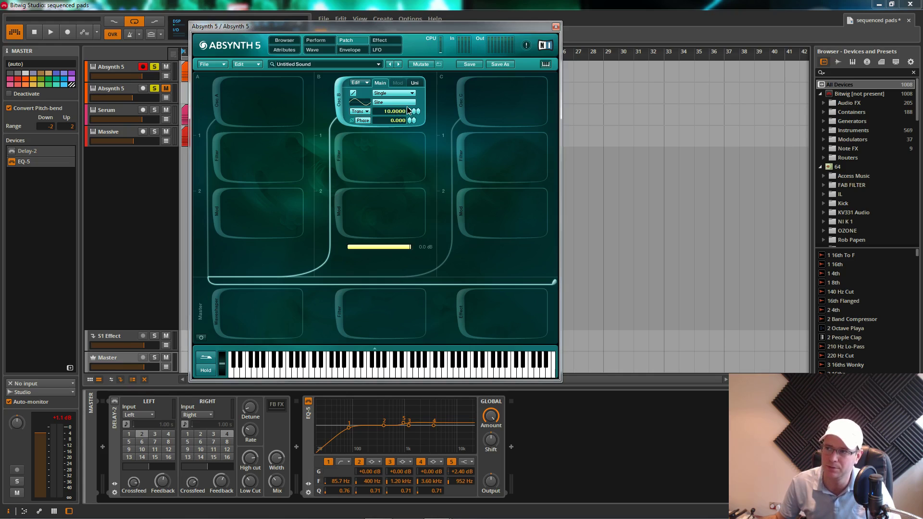
key("space")
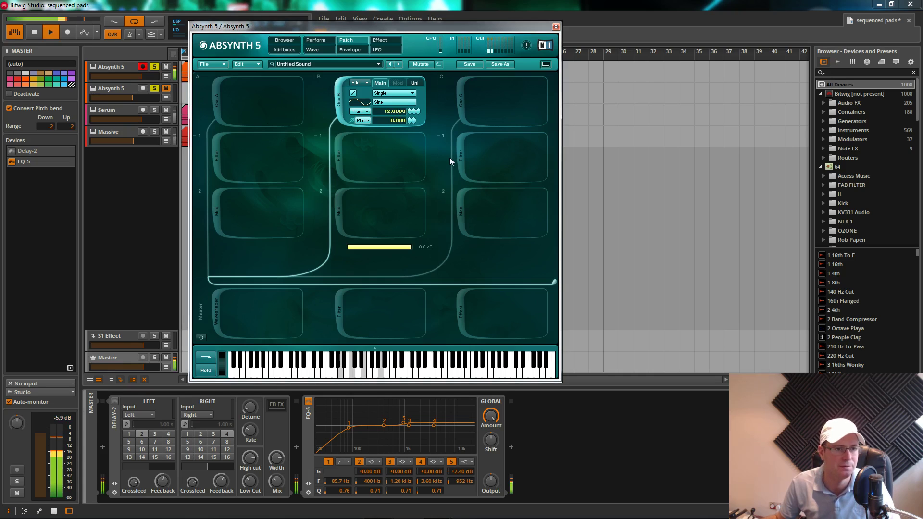
left_click(367, 121)
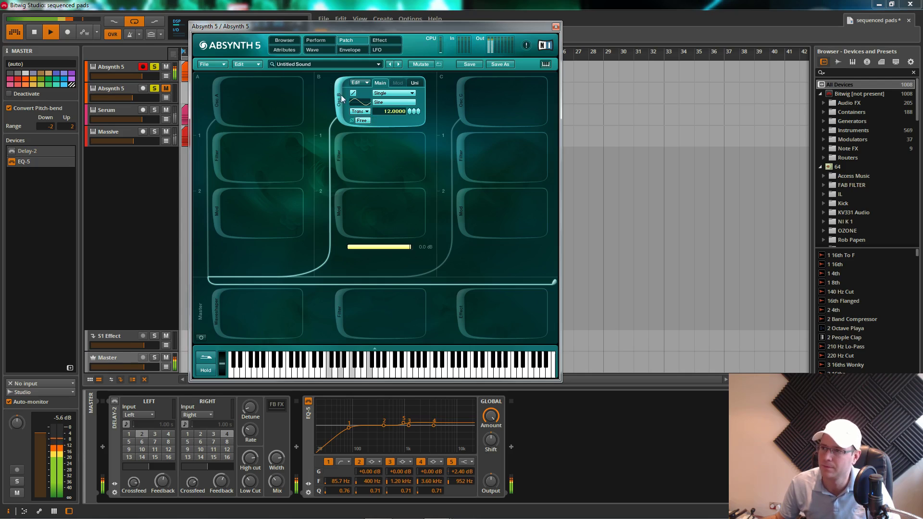
- Add a low-pass filter after oscillator B, audition cutoffs, and settle on 880 Hz
left_click(341, 150)
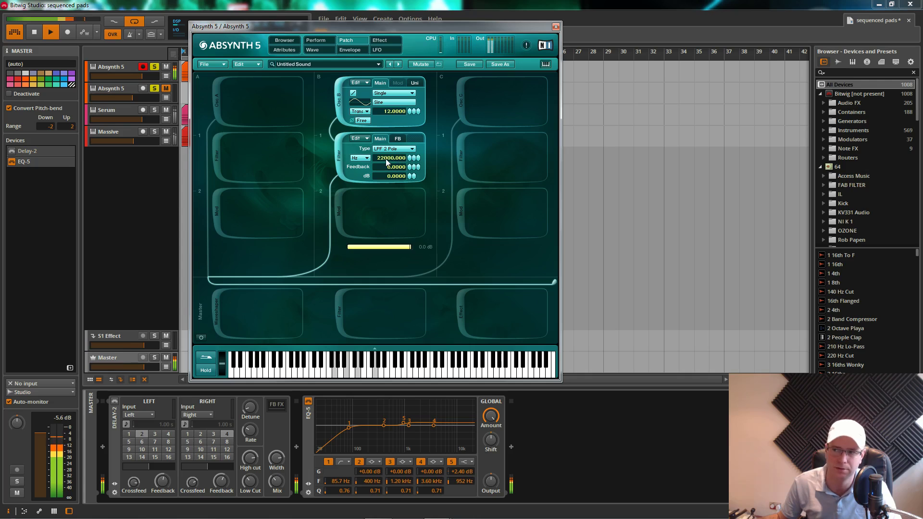
type("880")
key("Return")
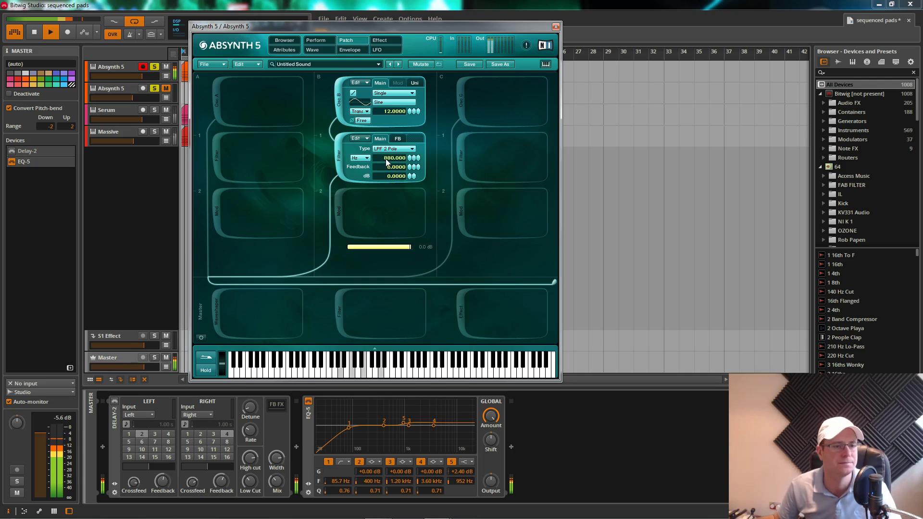
left_click(411, 166)
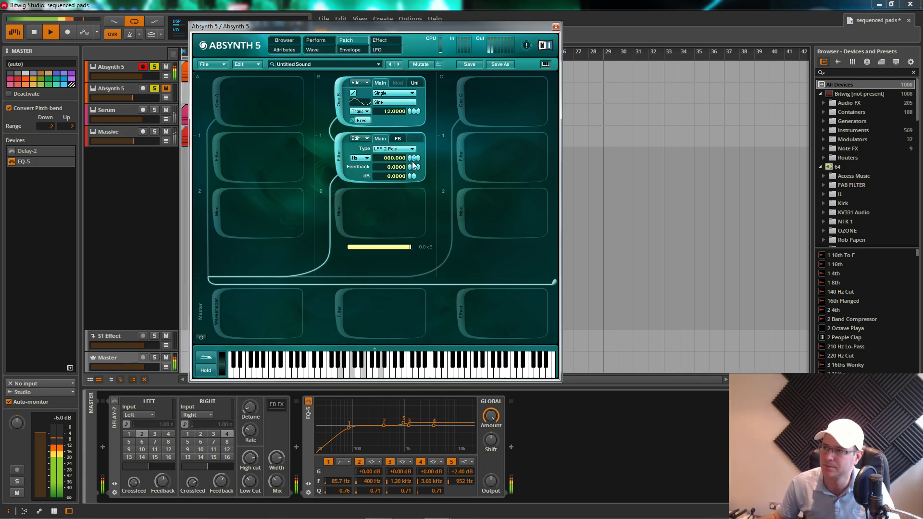
left_click(411, 166)
left_click(411, 166)
left_click(411, 166)
left_click(411, 166)
left_click(411, 166)
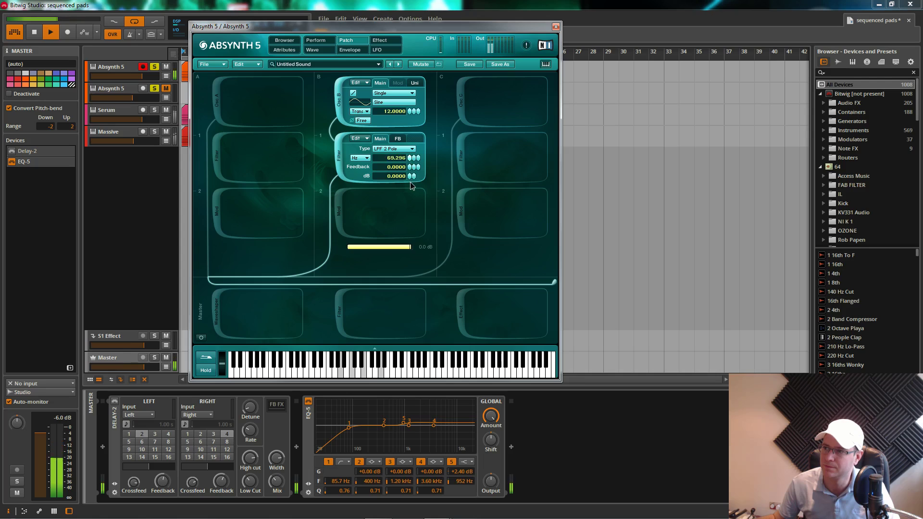
left_click(411, 166)
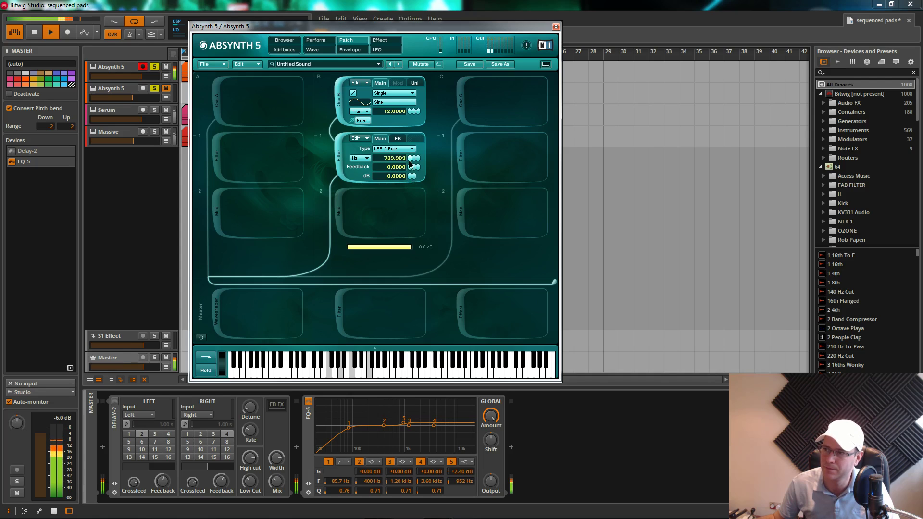
left_click(410, 162)
left_click(410, 162)
left_click(409, 162)
left_click(409, 162)
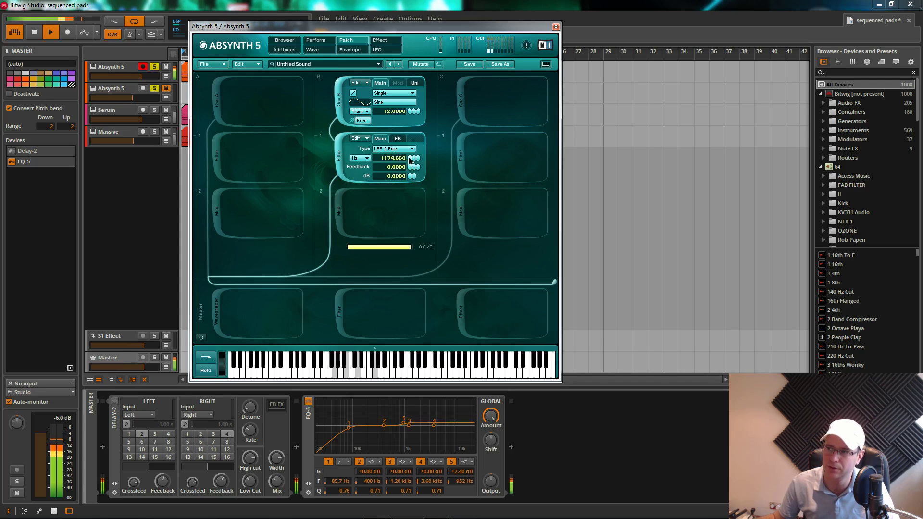
double_click(394, 158)
type("880")
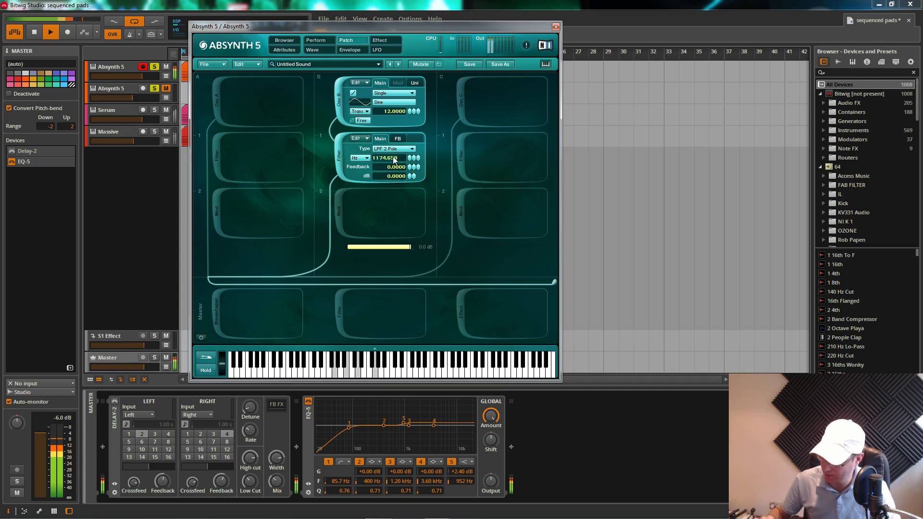
key("Return")
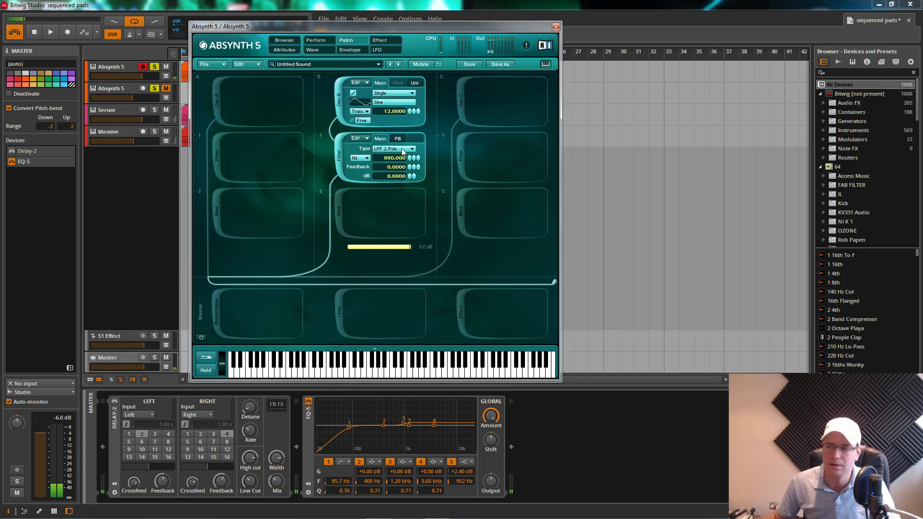
left_click(460, 99)
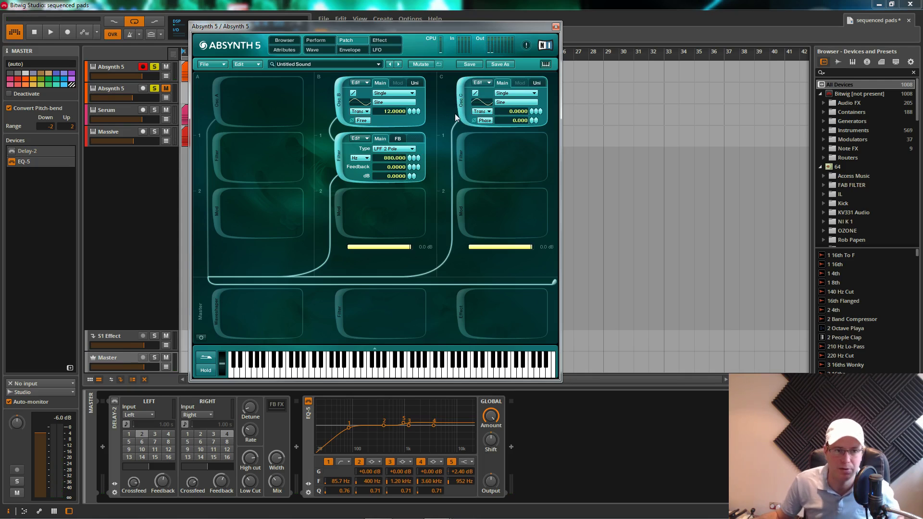
- Set oscillator C to Double mode with the Square_real wave
left_click(516, 96)
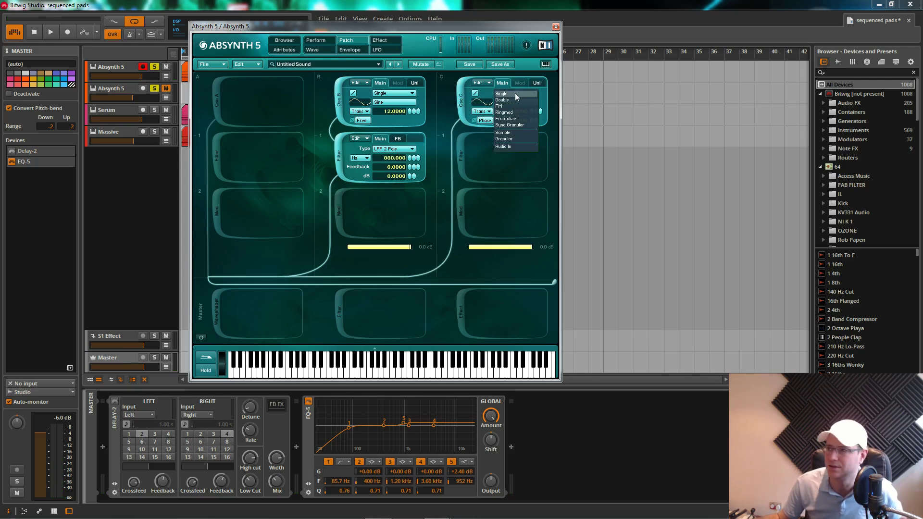
left_click(512, 100)
left_click(508, 103)
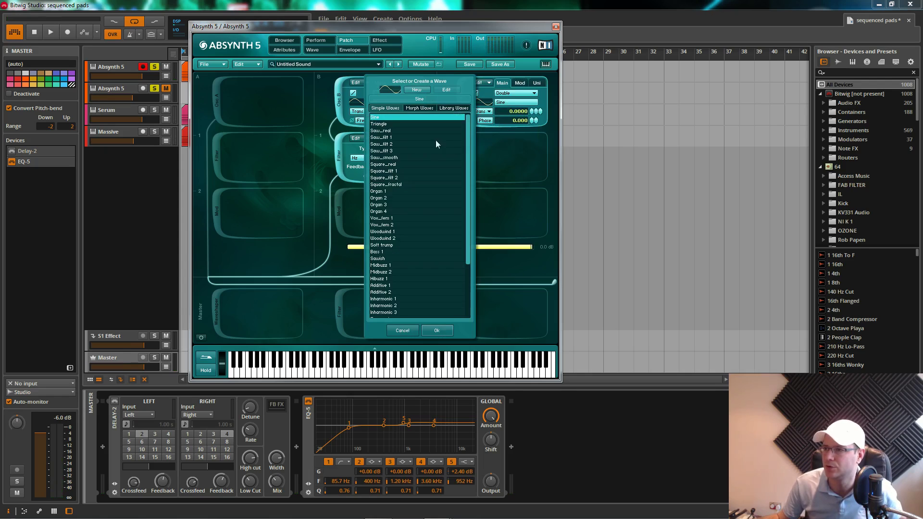
left_click(393, 165)
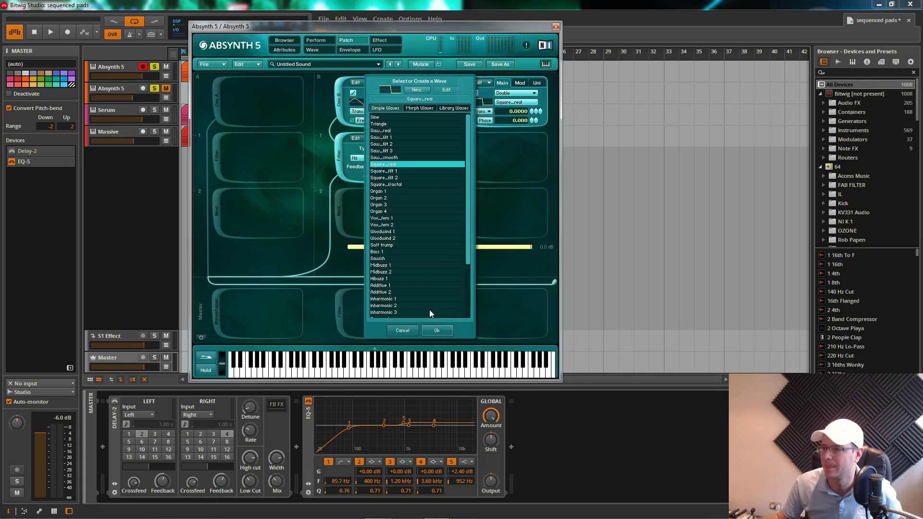
left_click(425, 331)
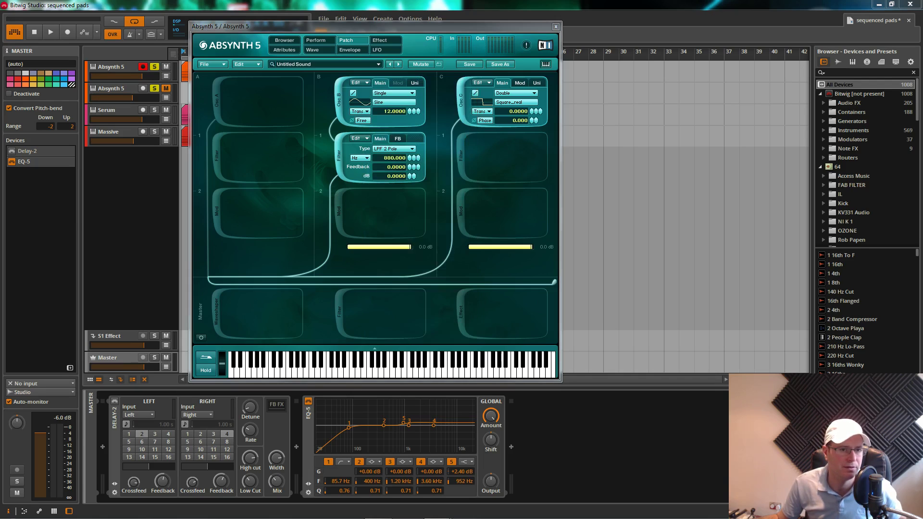
- Give oscillator C 8 unison voices with 0.02 detune
left_click(537, 84)
left_click_drag(532, 97, 532, 88)
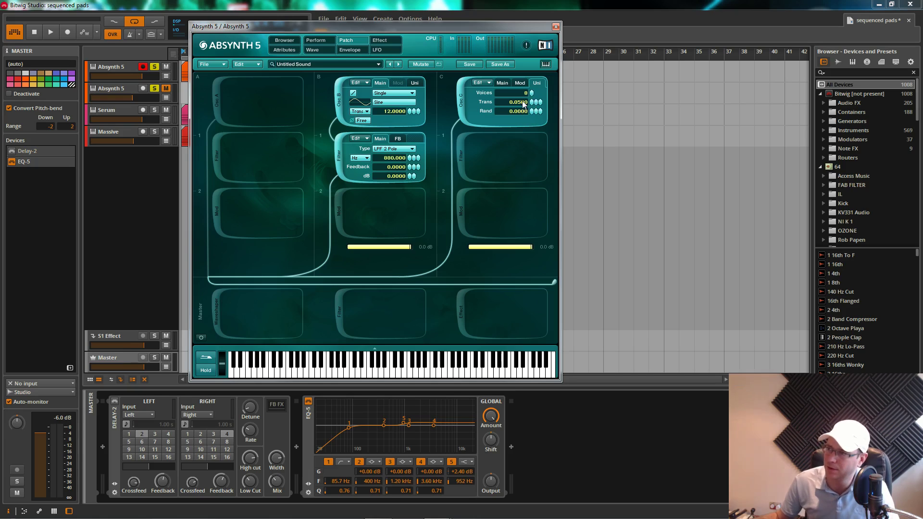
double_click(517, 102)
type("0.02")
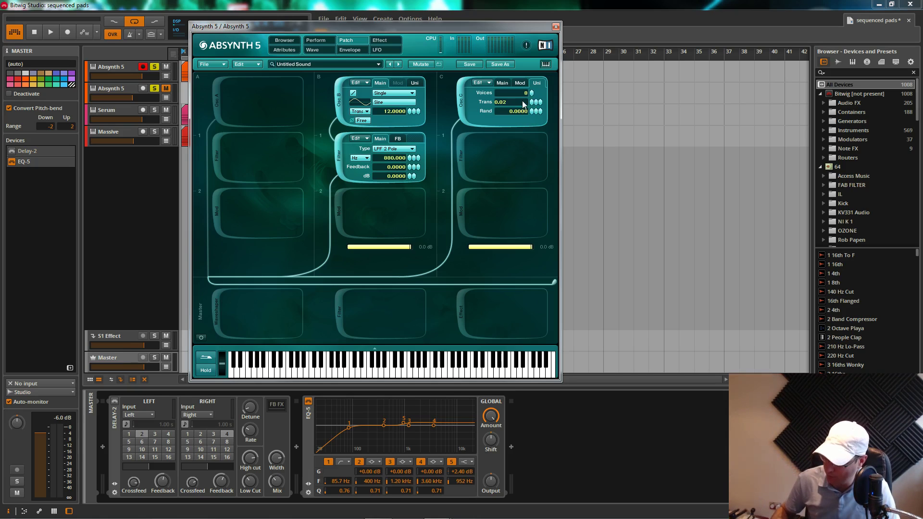
key("Return")
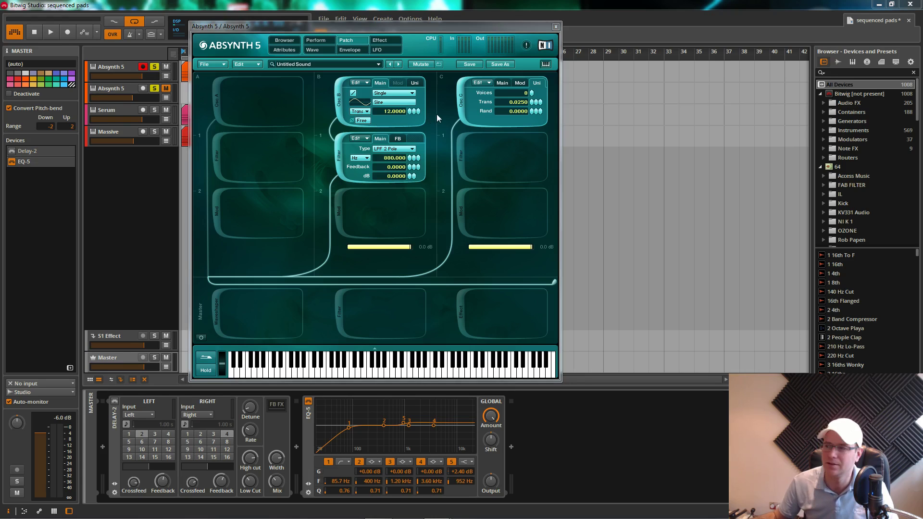
key("space")
left_click(502, 83)
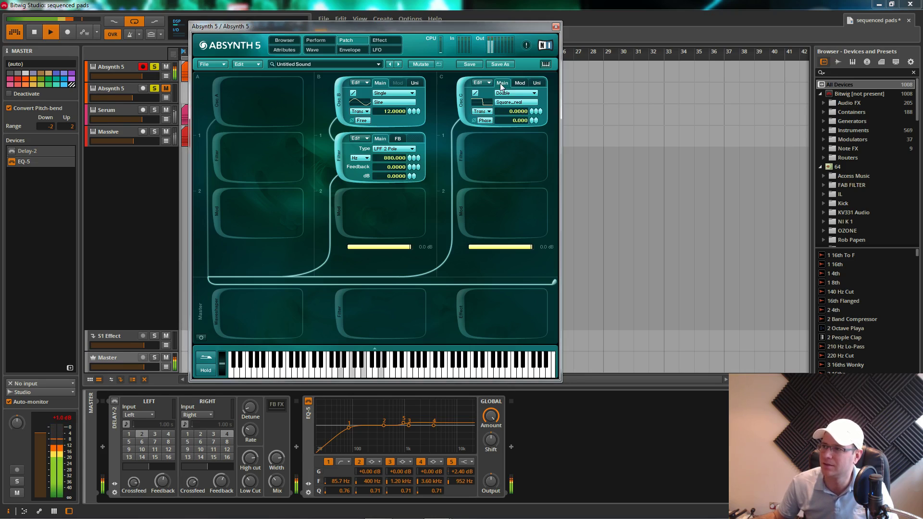
key("space")
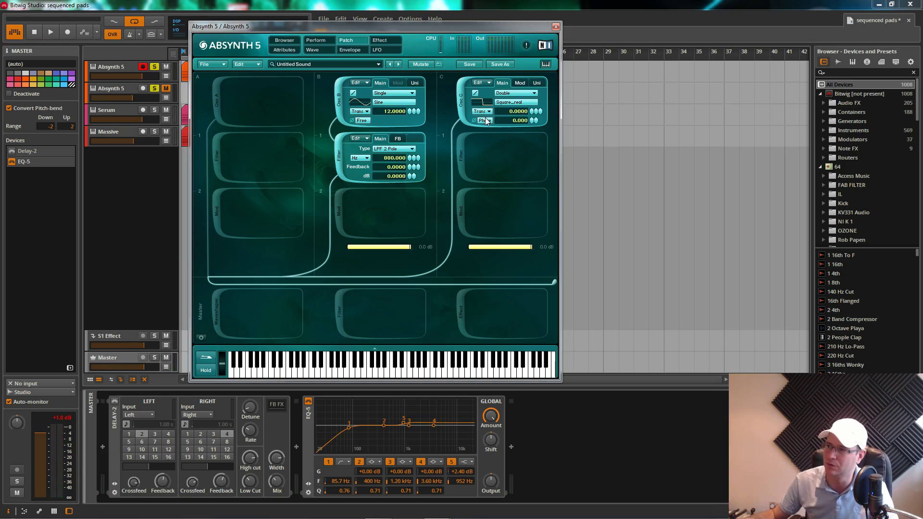
- Set oscillator C's phase to free and its transpose to 12
left_click(485, 119)
key("space")
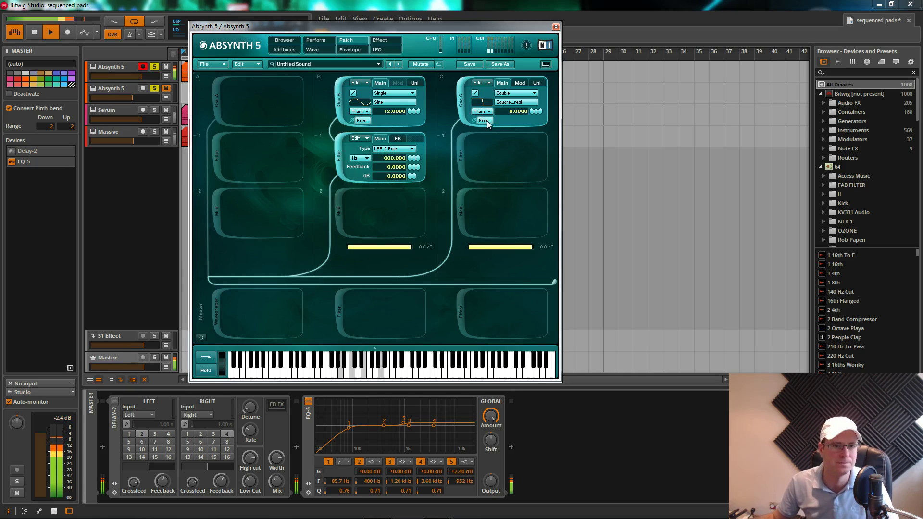
key("space")
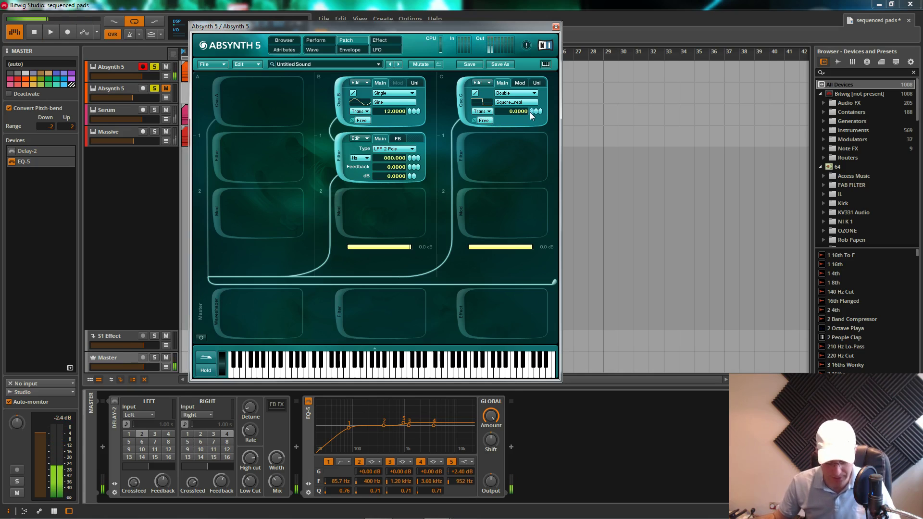
left_click(521, 111)
type("12")
key("Return")
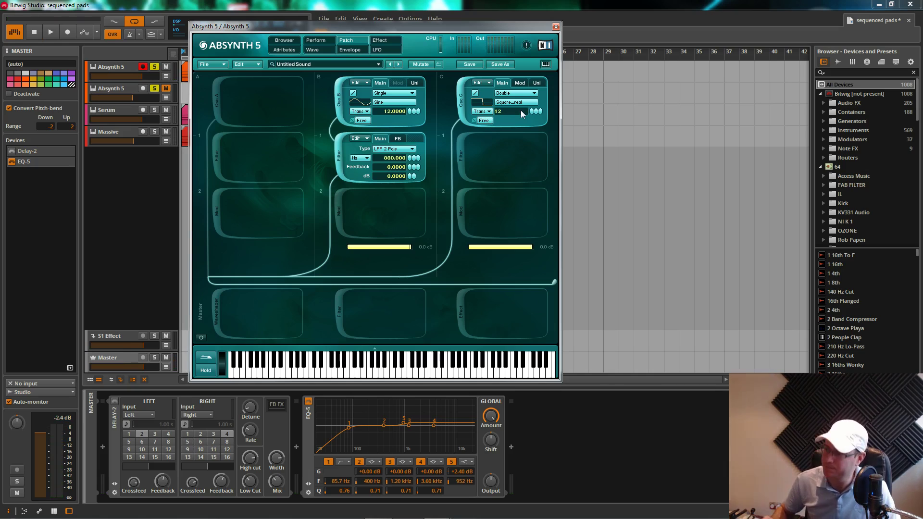
key("space")
key("space")
- Switch oscillator C's wave to Saw_real and audition it
left_click(515, 102)
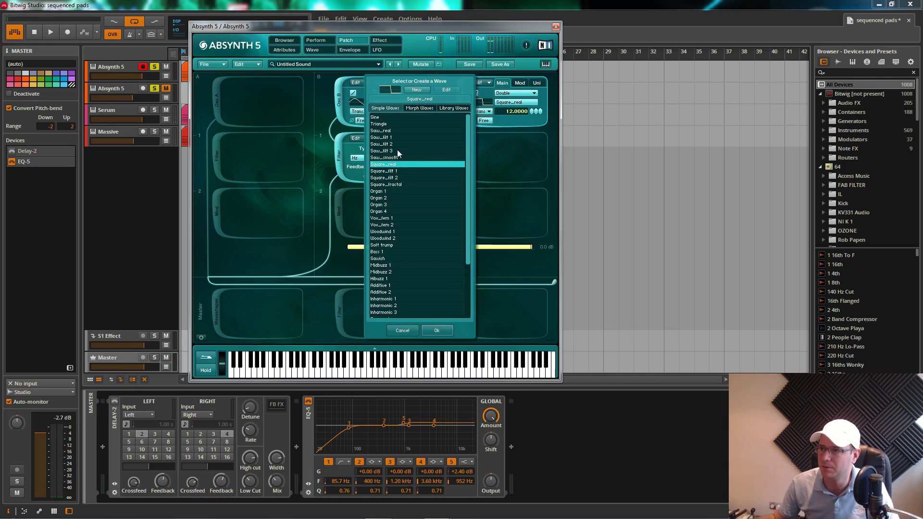
left_click(385, 130)
left_click(437, 330)
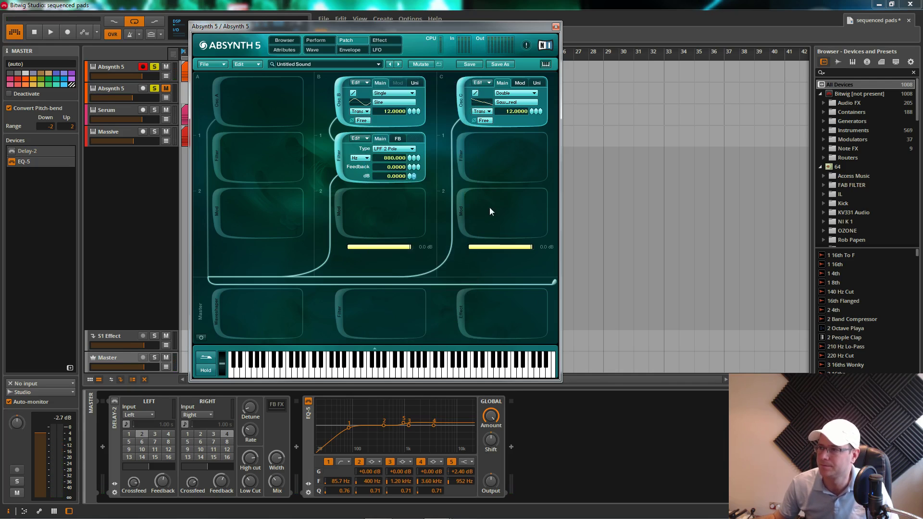
key("space")
- Audition a low-pass filter on oscillator C, remove it, then go to the Envelope page
left_click(462, 160)
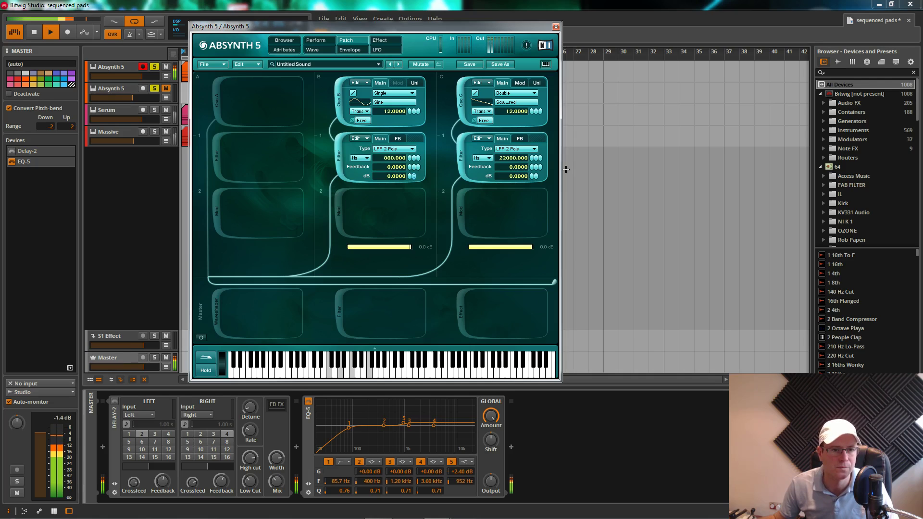
key("space")
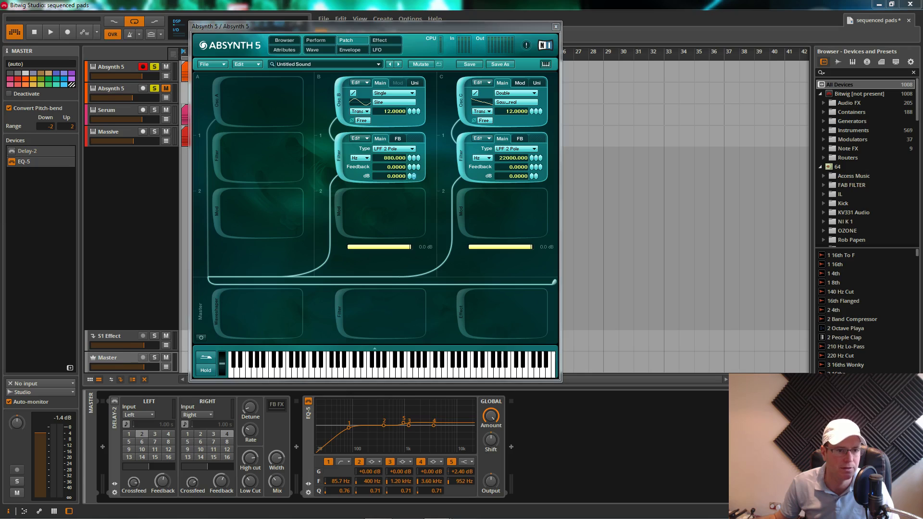
left_click(460, 154)
key("space")
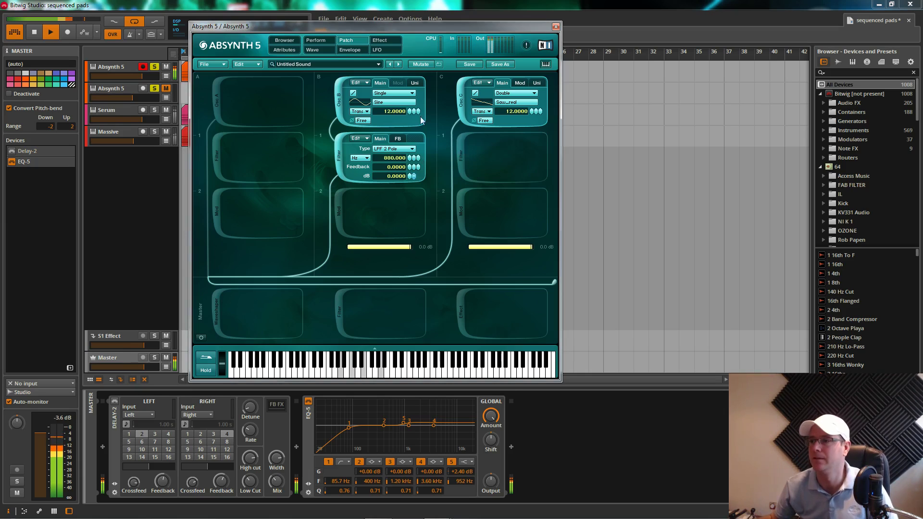
key("space")
left_click(349, 51)
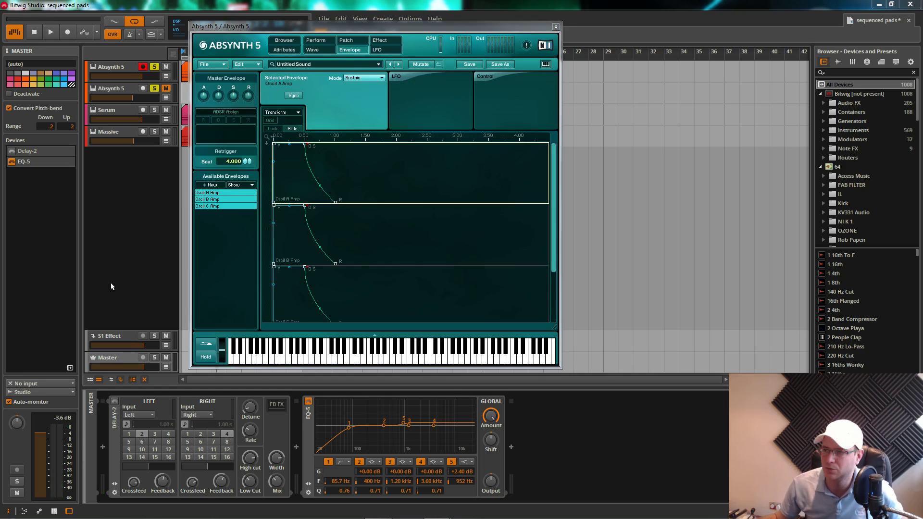
- Slow the Oscil B and C Amp attacks to about 1.34 and 1.37 seconds
left_click_drag(274, 206, 321, 235)
left_click_drag(274, 265, 322, 291)
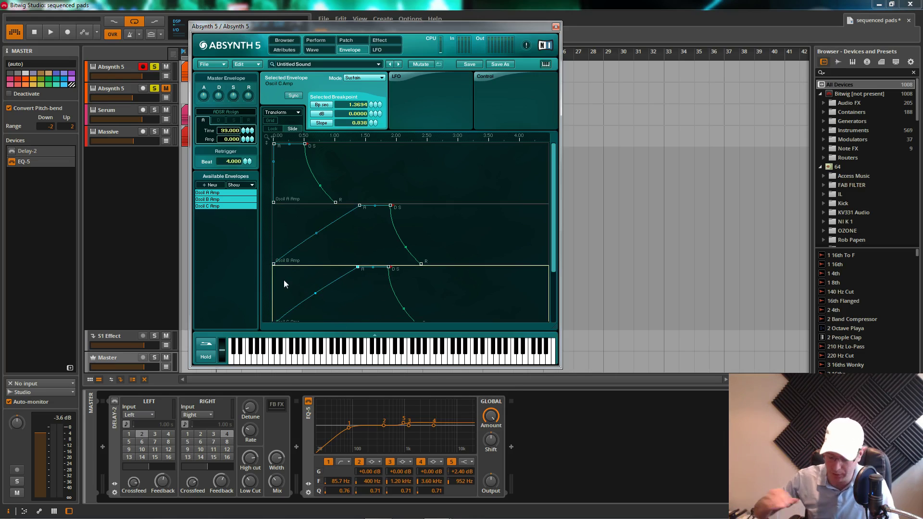
key("space")
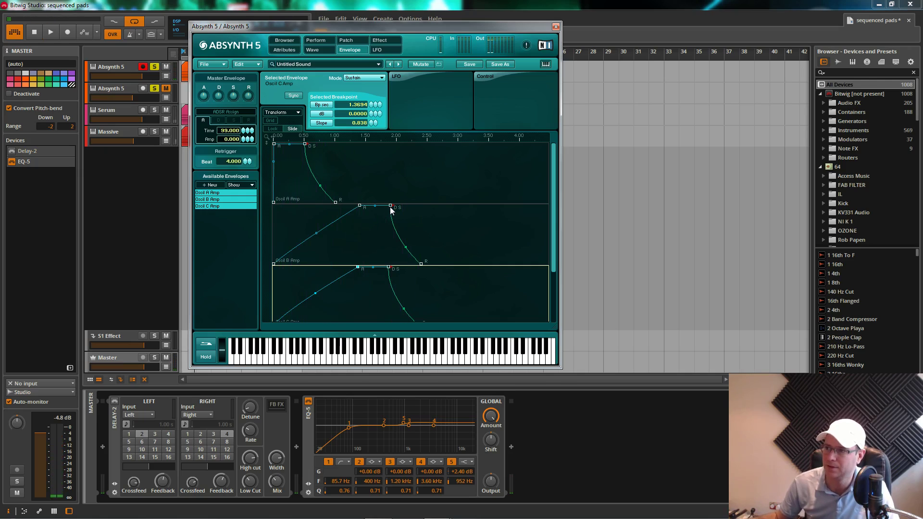
- Move the B and C sustain points later and lengthen Oscil C Amp's release
left_click_drag(390, 206, 424, 210)
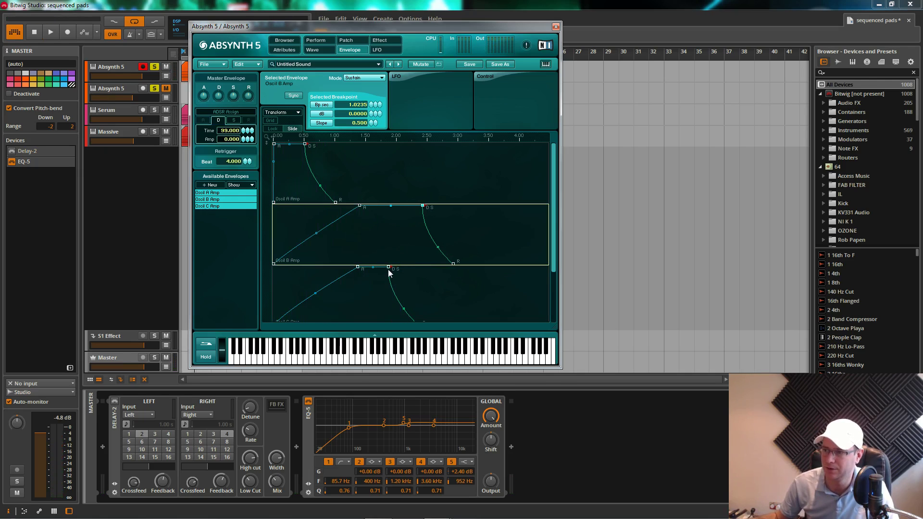
left_click_drag(389, 268, 511, 267)
left_click(454, 264)
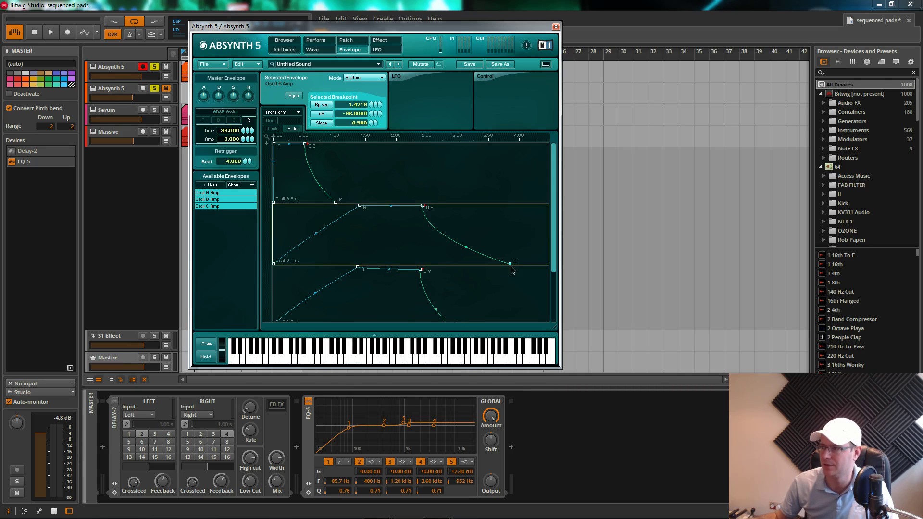
scroll(454, 309, "down", 1)
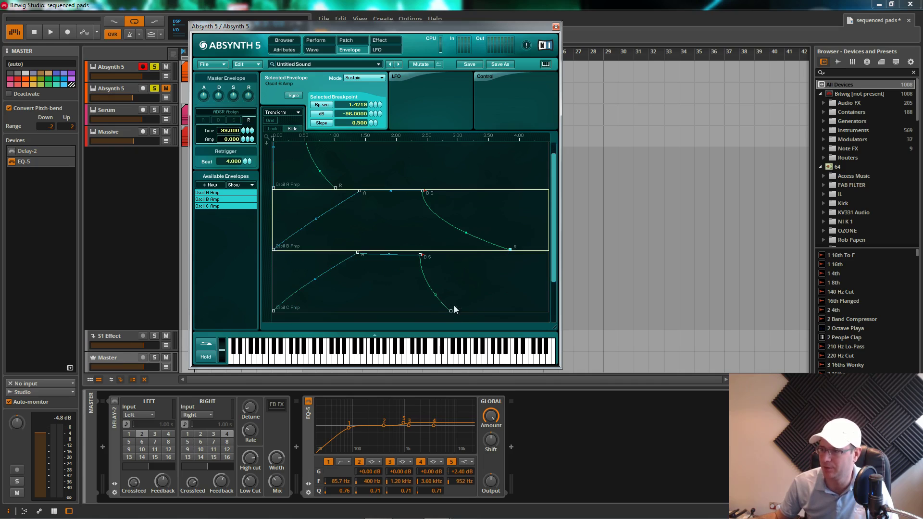
left_click_drag(452, 312, 503, 310)
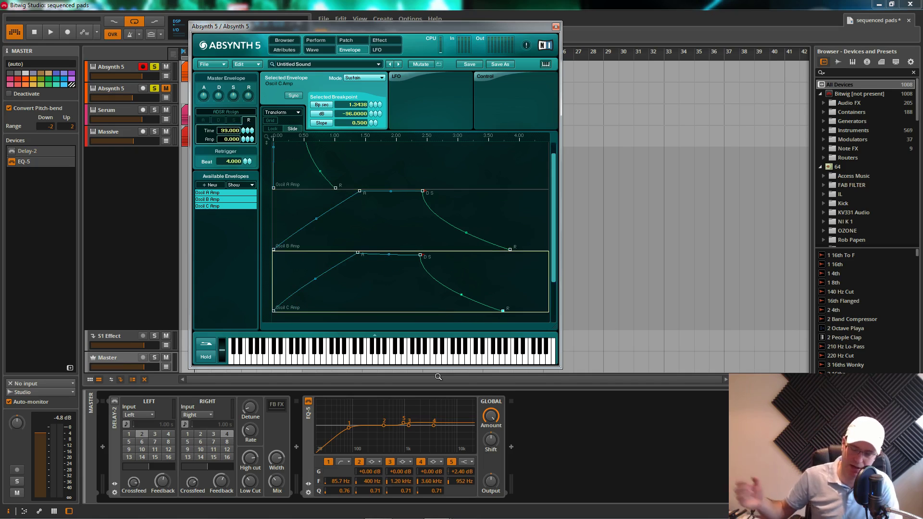
key("space")
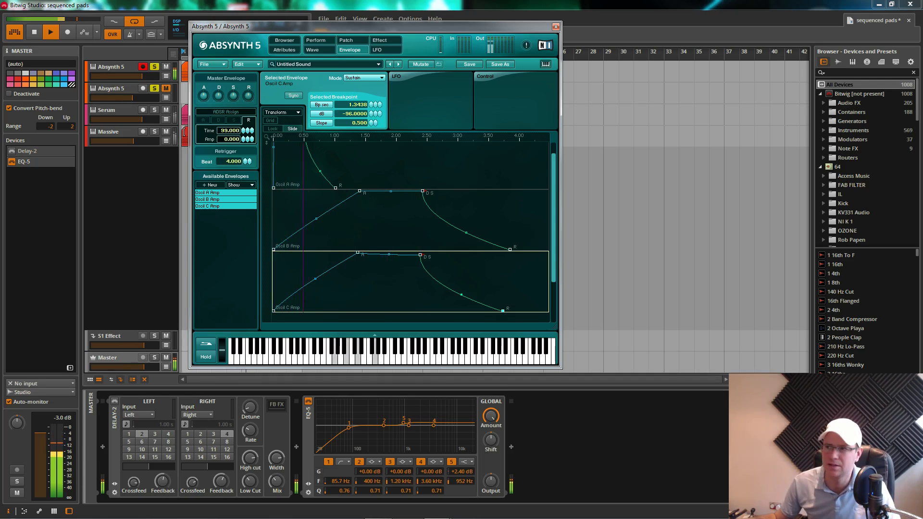
left_click(229, 200)
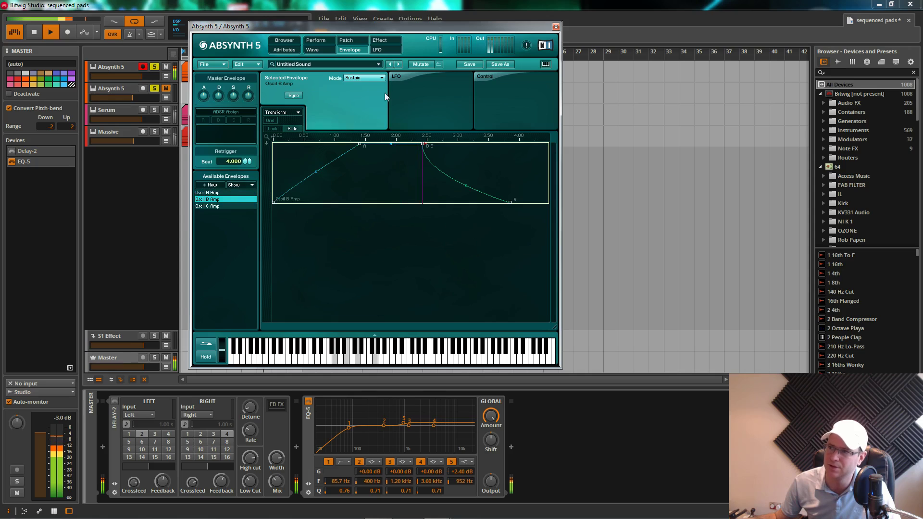
- Set the Oscil B Amp and Oscil C Amp envelopes to Release mode
left_click(378, 78)
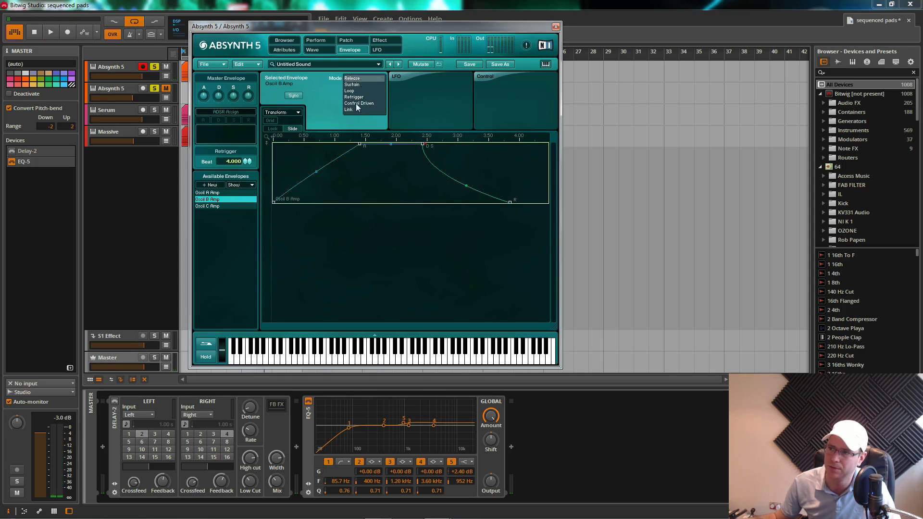
left_click(361, 102)
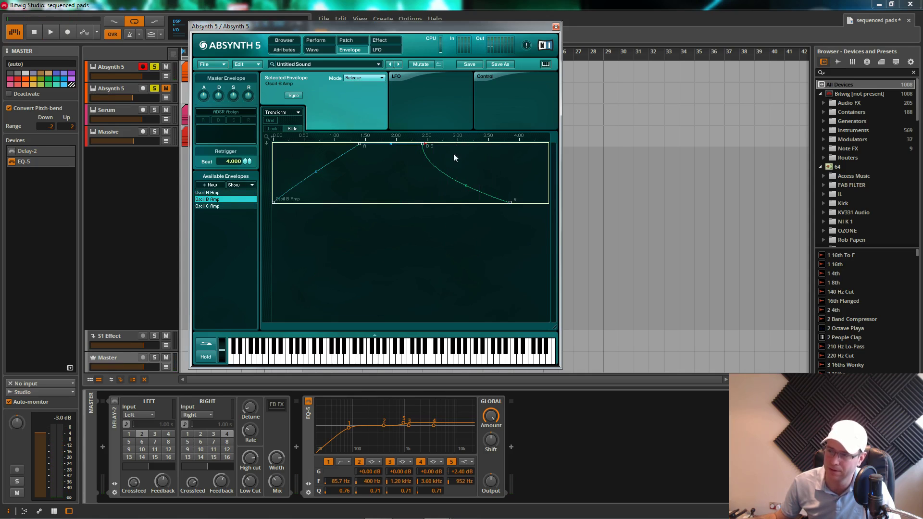
left_click(220, 206)
left_click(380, 79)
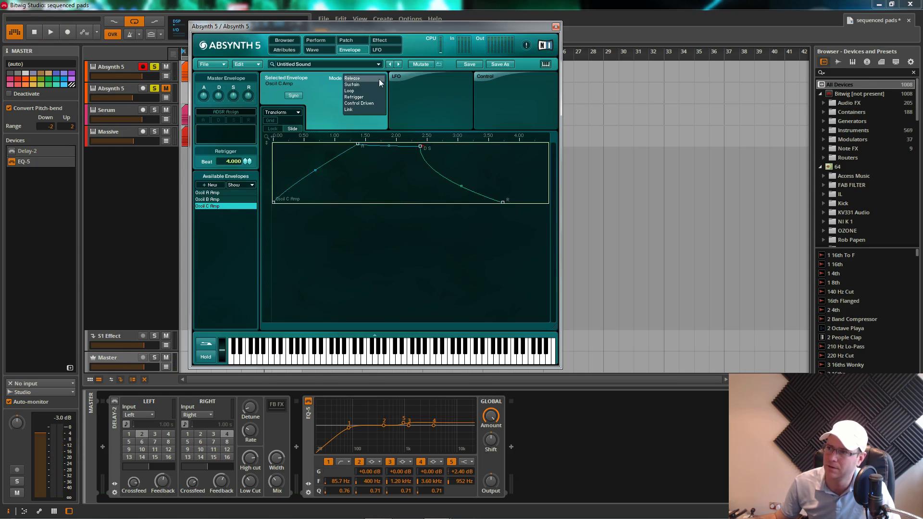
left_click(360, 79)
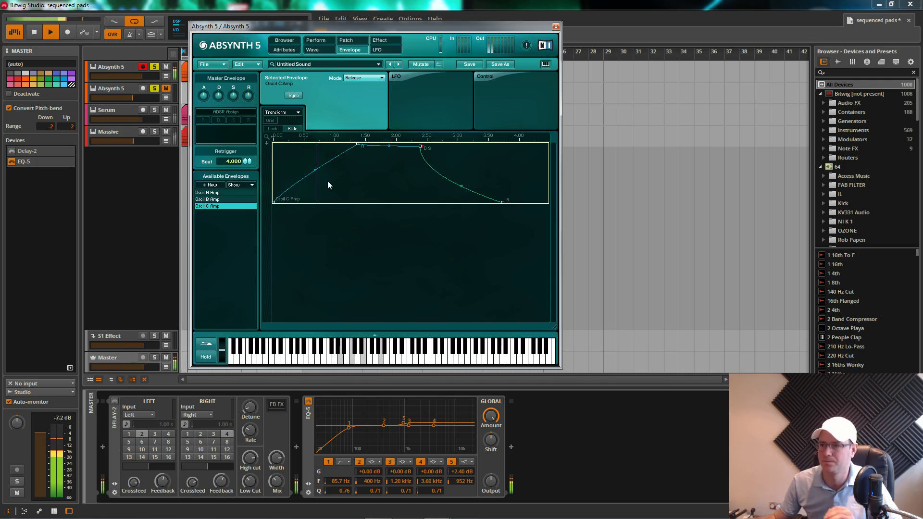
key("space")
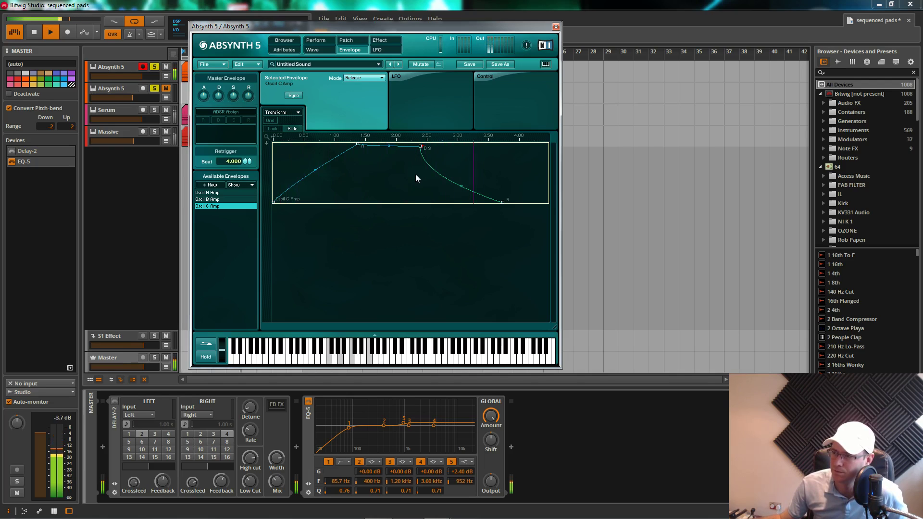
- Move the Oscil C and Oscil B Amp sustain points later and audition
left_click_drag(420, 145, 432, 147)
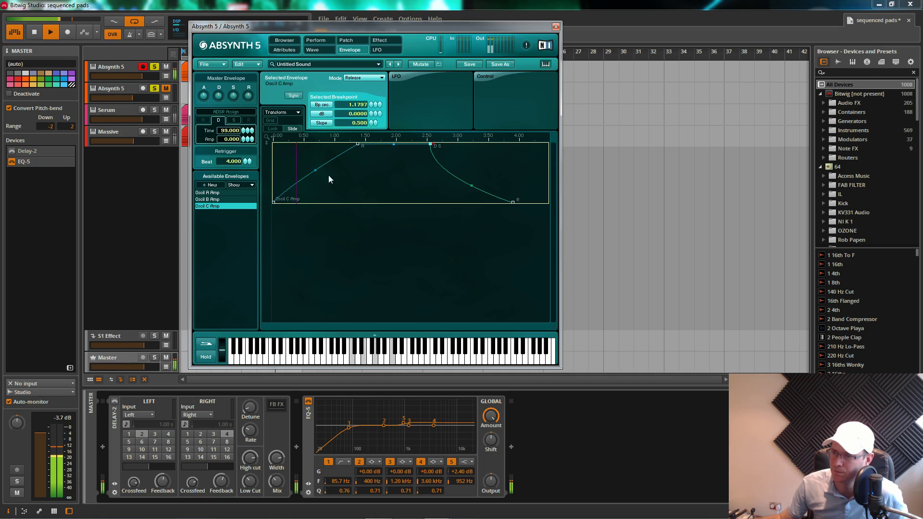
left_click(246, 199)
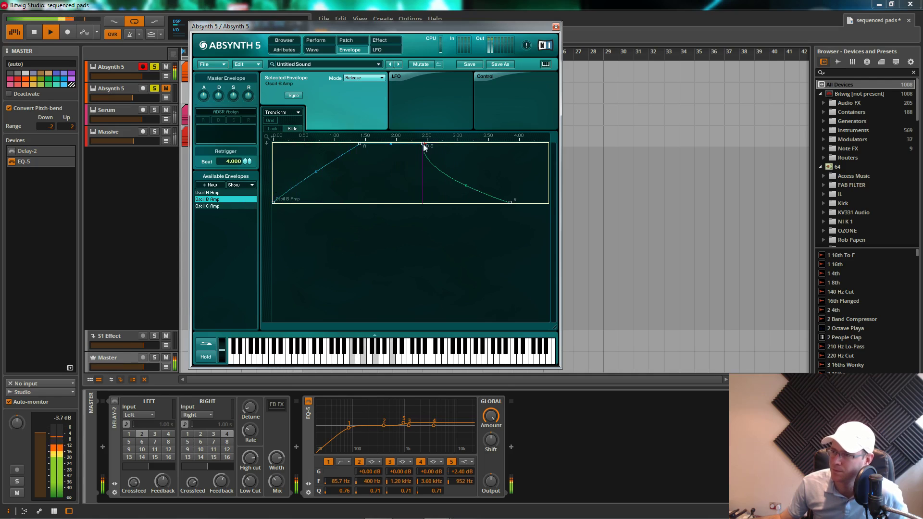
left_click_drag(423, 144, 431, 145)
key("space")
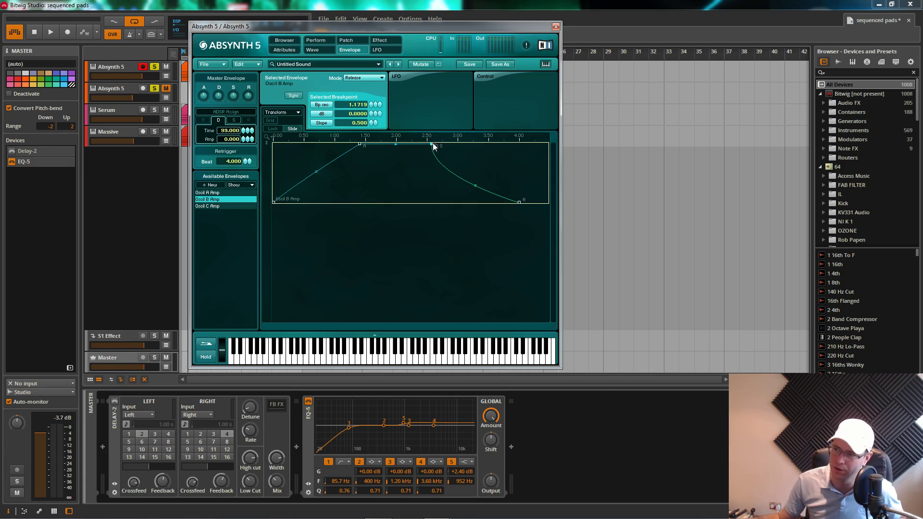
mouse_move(433, 143)
left_mouse_down()
mouse_move(504, 144)
mouse_move(409, 144)
mouse_move(434, 144)
left_mouse_up()
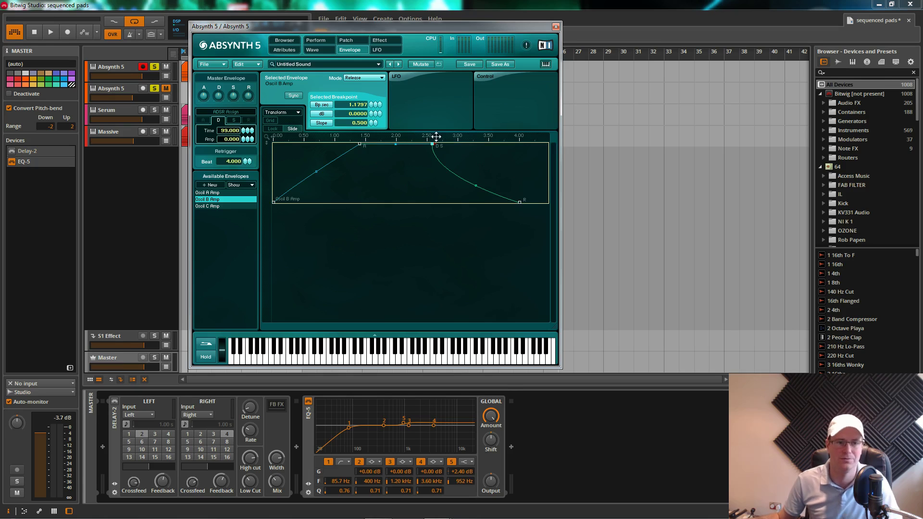
key("space")
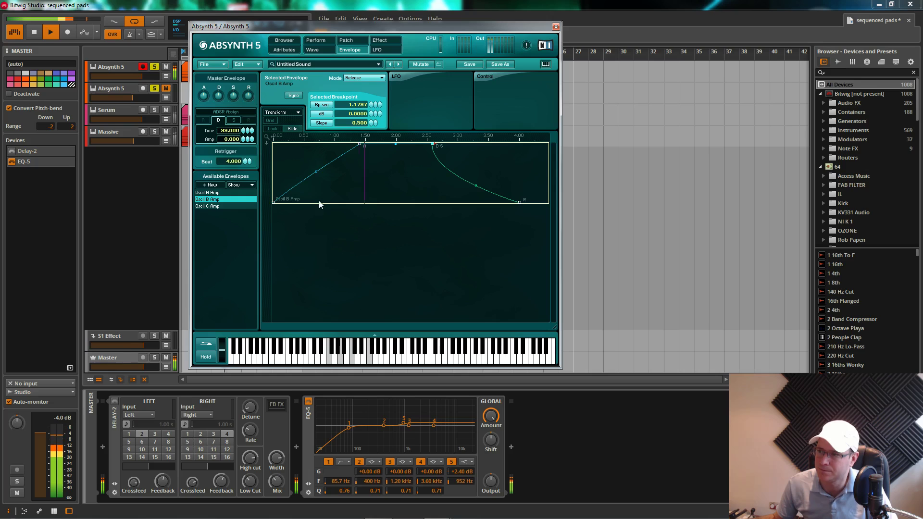
key("space")
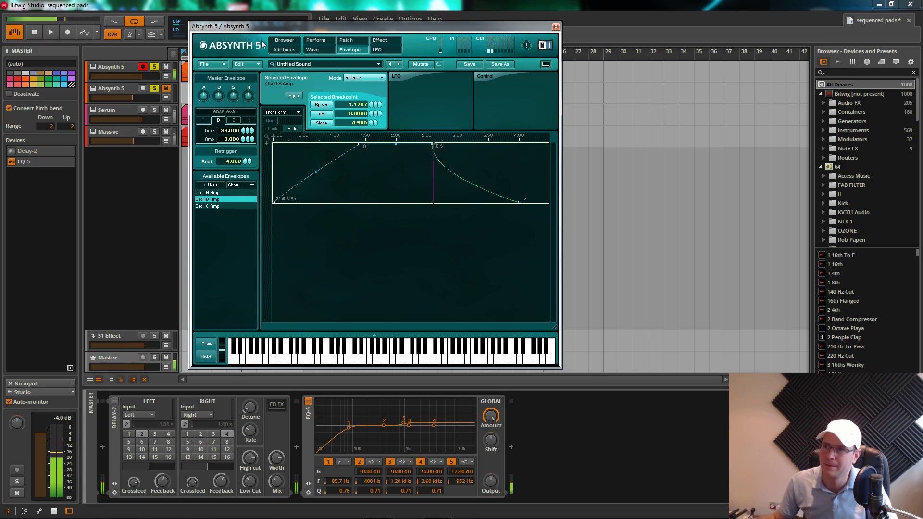
- Drag the plugin window down to reveal the arrangement
left_click_drag(262, 27, 313, 60)
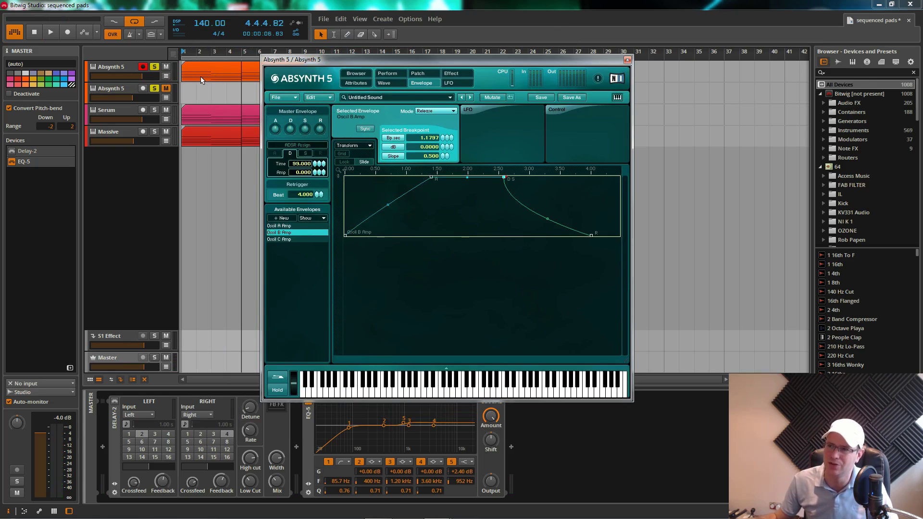
key("space")
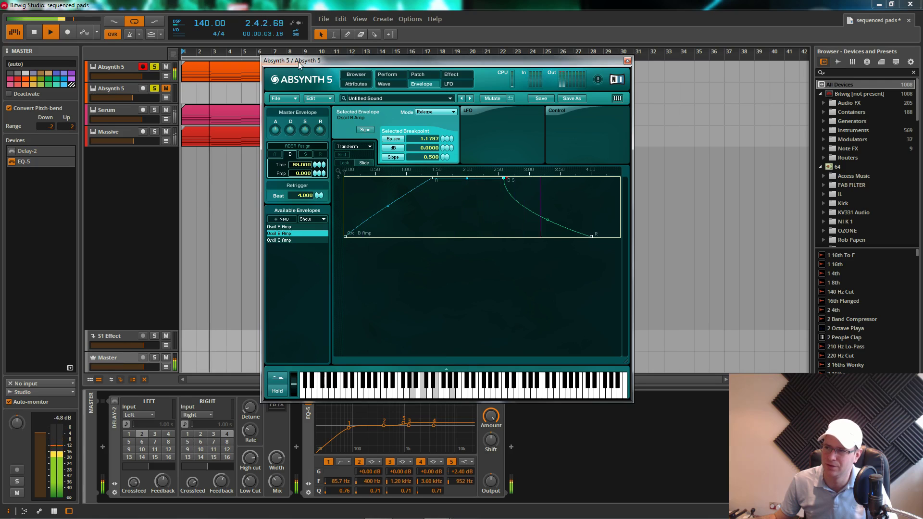
key("space")
- Return to the patch overview, re-enable the master Delay-2, play, and switch oscillator A on
left_click(418, 74)
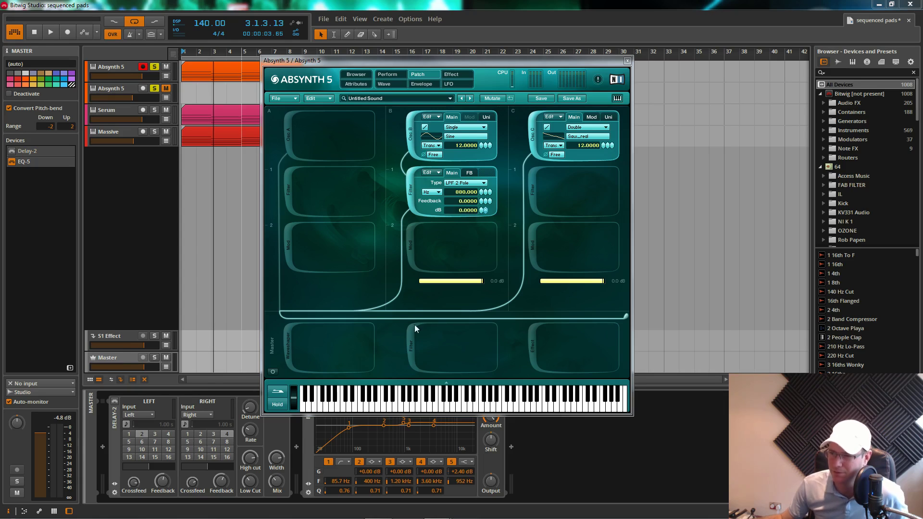
left_click(114, 402)
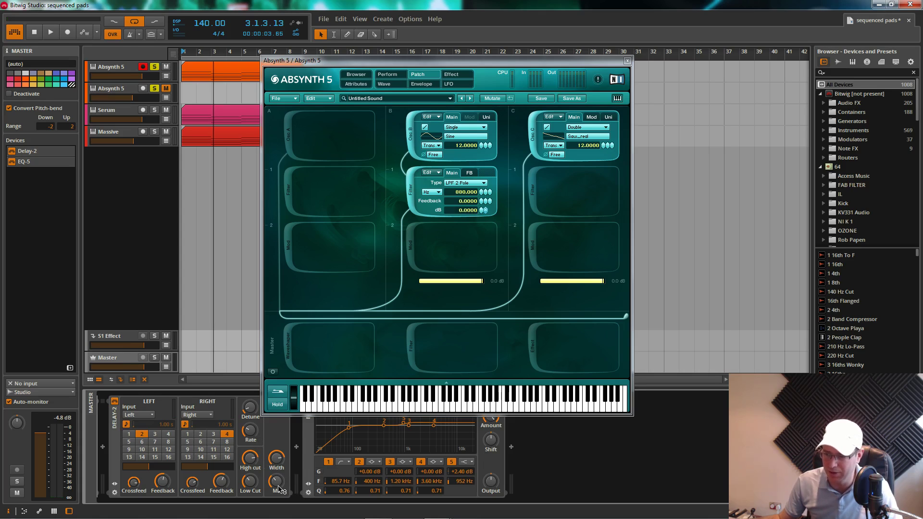
key("space")
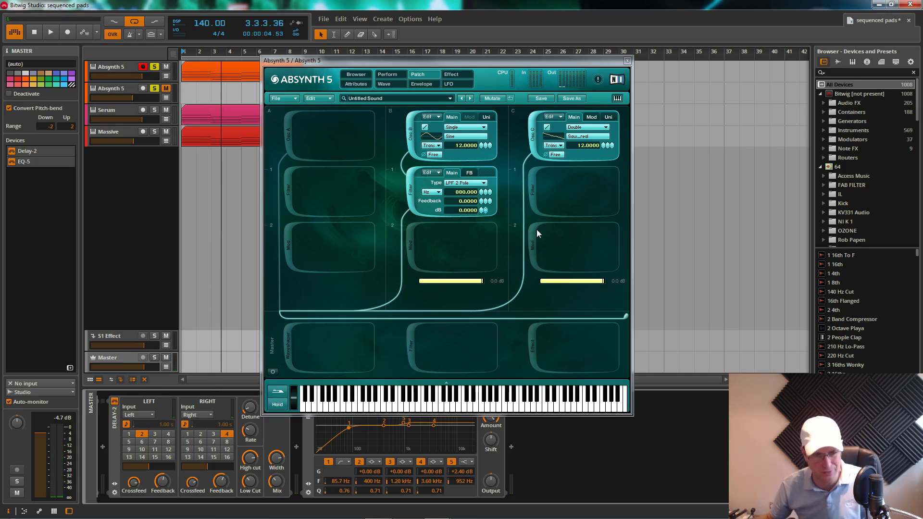
left_click(294, 135)
- Switch off oscillators B and C to hear oscillator A alone
left_click(407, 135)
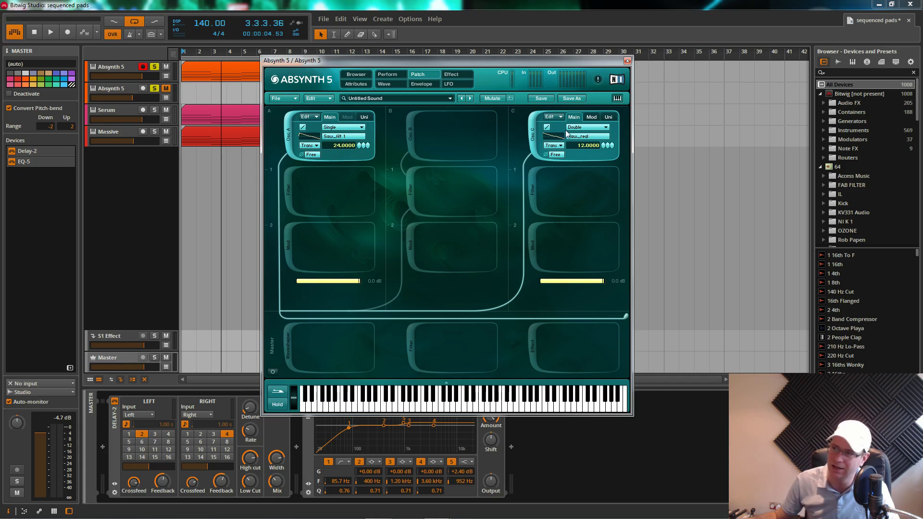
left_click(535, 139)
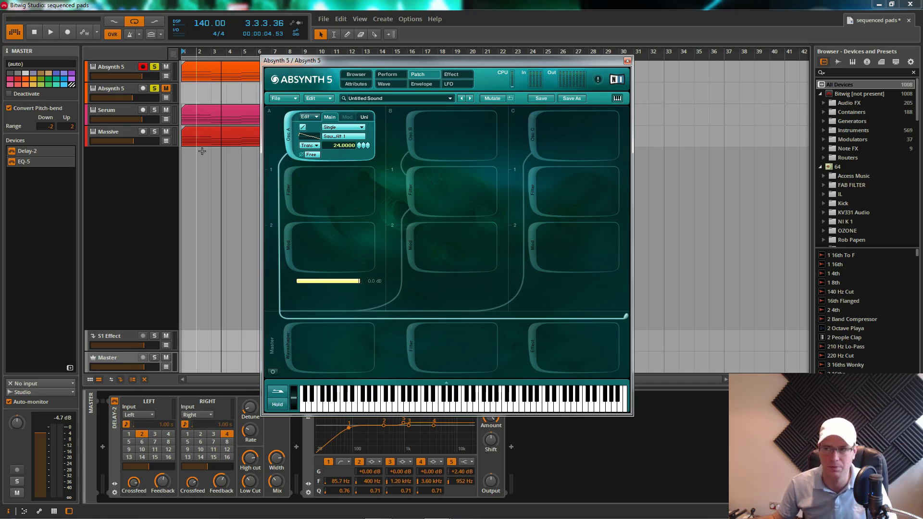
key("space")
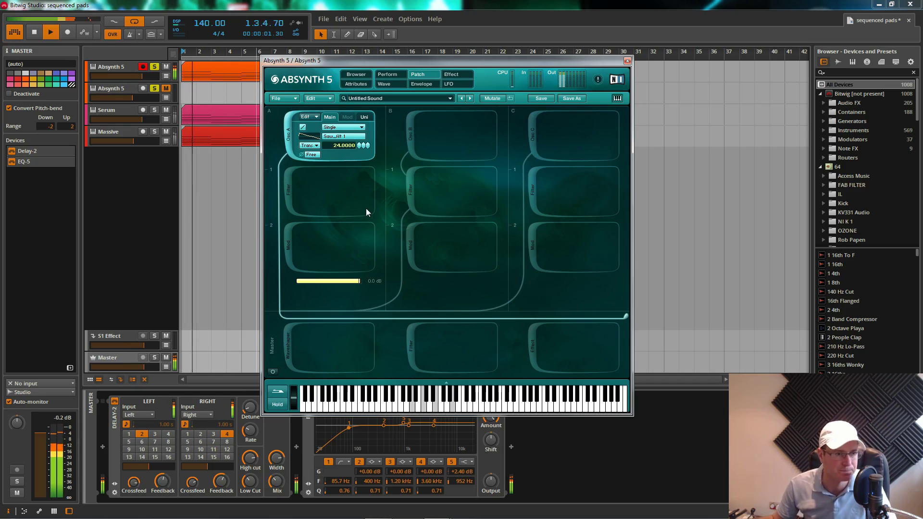
- Add a low-pass filter after oscillator A with a 1732 Hz cutoff
left_click(289, 197)
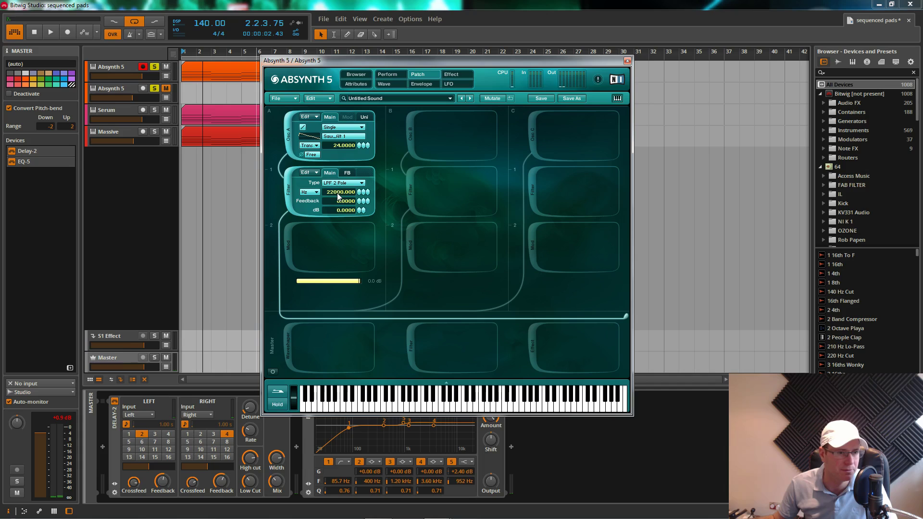
double_click(338, 192)
type("17")
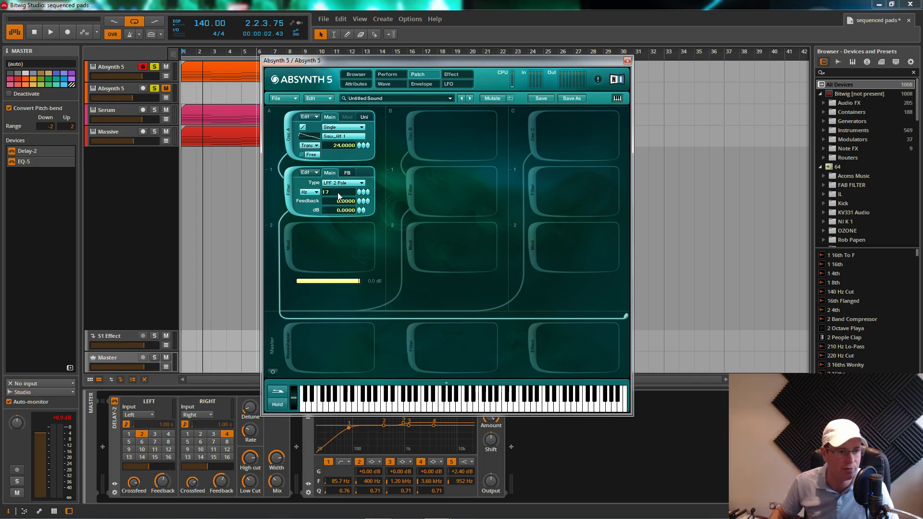
type("32")
key("Return")
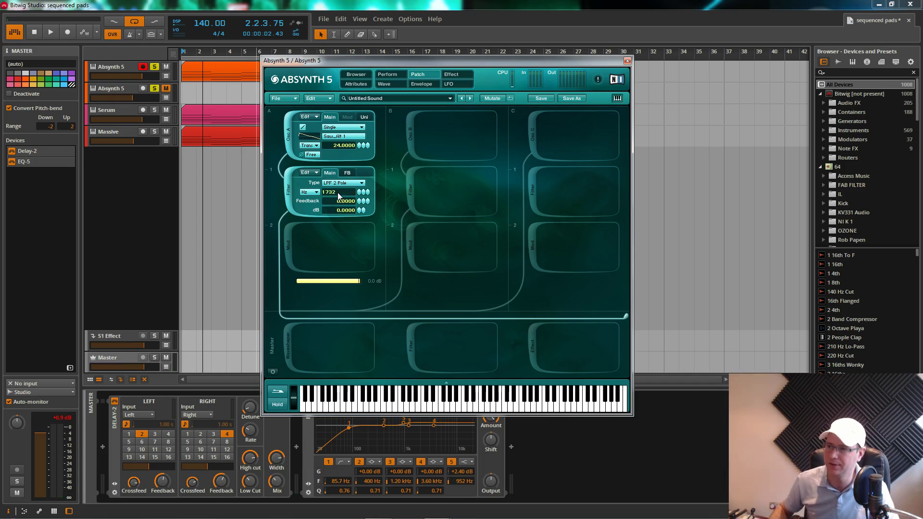
key("space")
key("space")
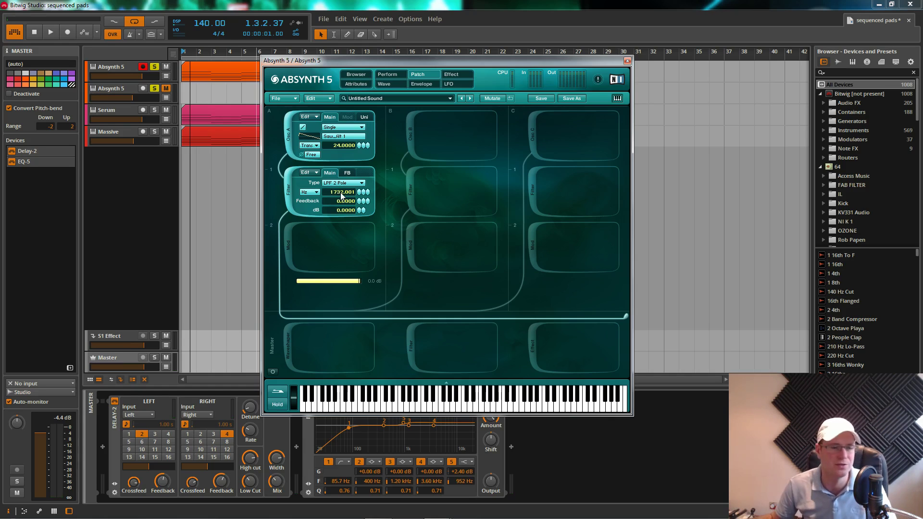
key("space")
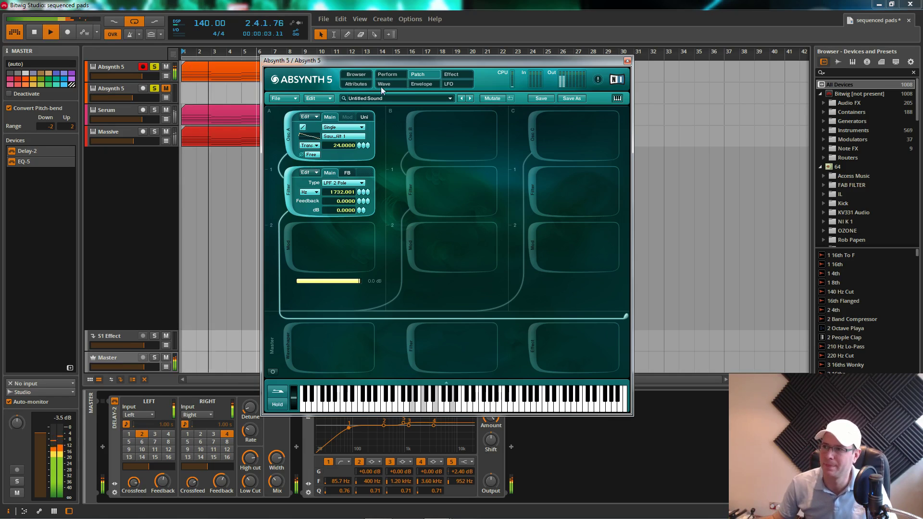
left_click(420, 84)
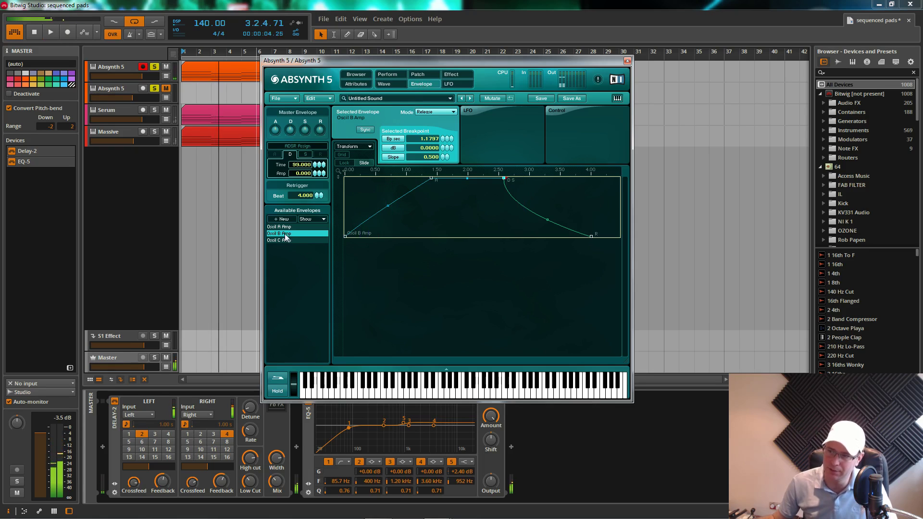
- Load the Rhythmic - 16th envelope template into the Oscil A Amp envelope and play it
left_click(291, 226)
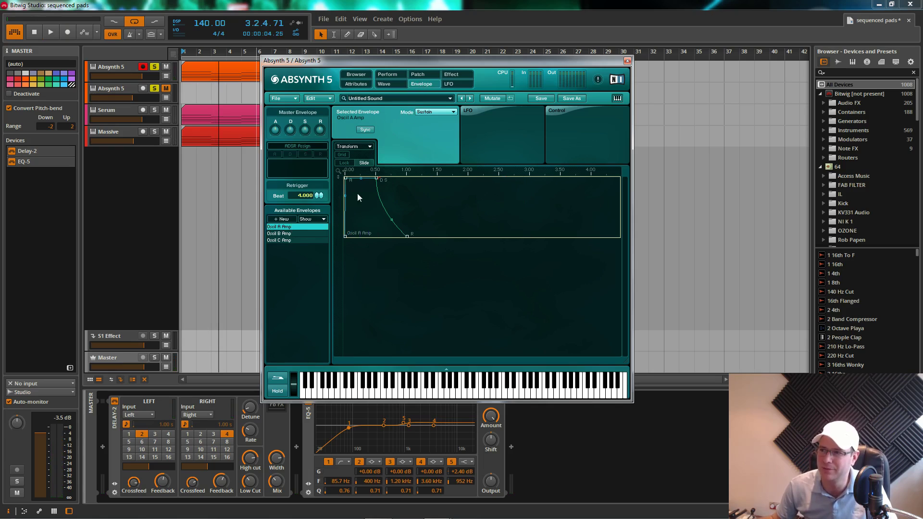
left_click(368, 146)
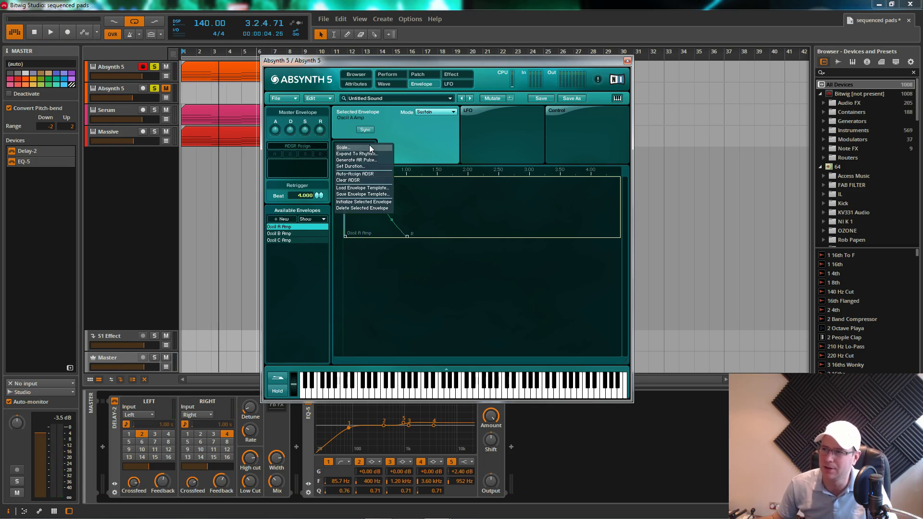
left_click(364, 188)
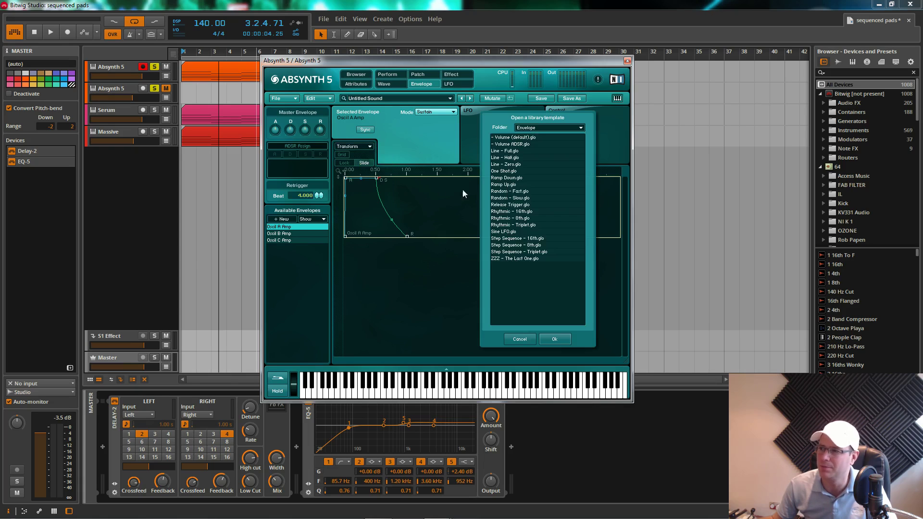
left_click(522, 212)
left_click(555, 339)
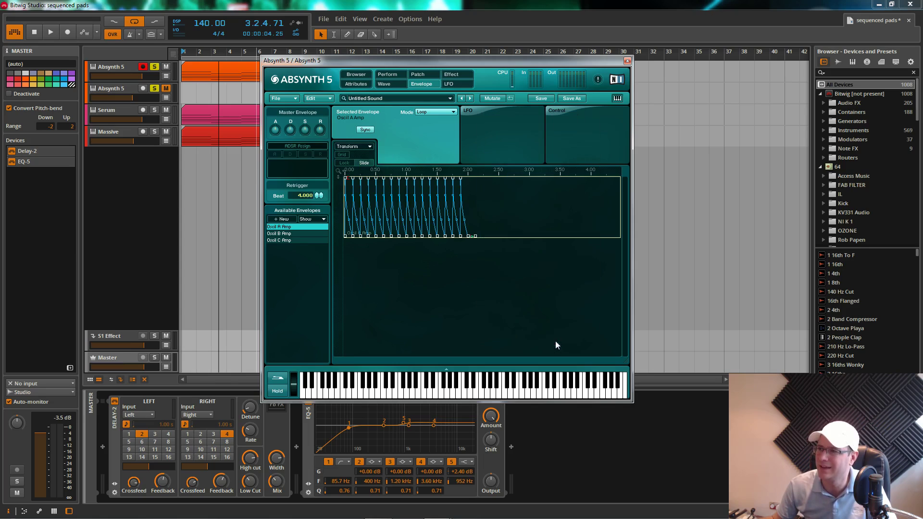
key("space")
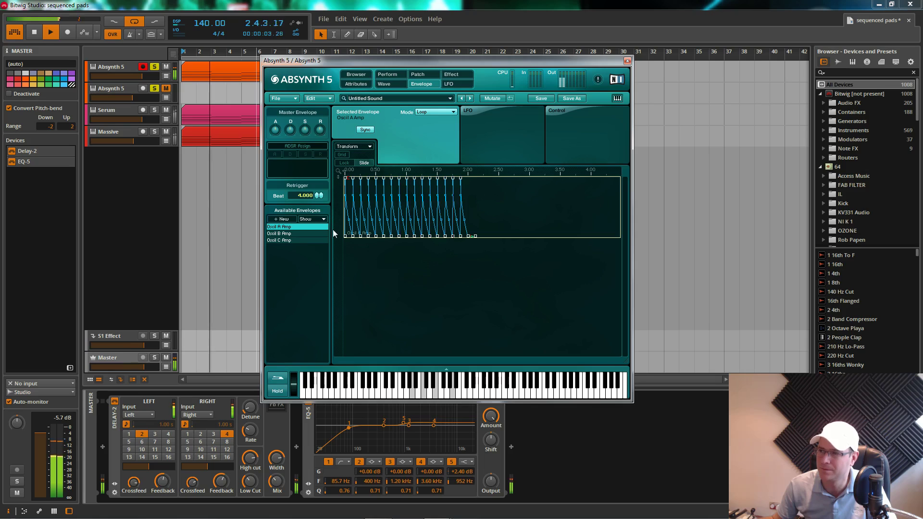
- Enable the envelope grid at 1/16 resolution and replay the loop
left_click(55, 244)
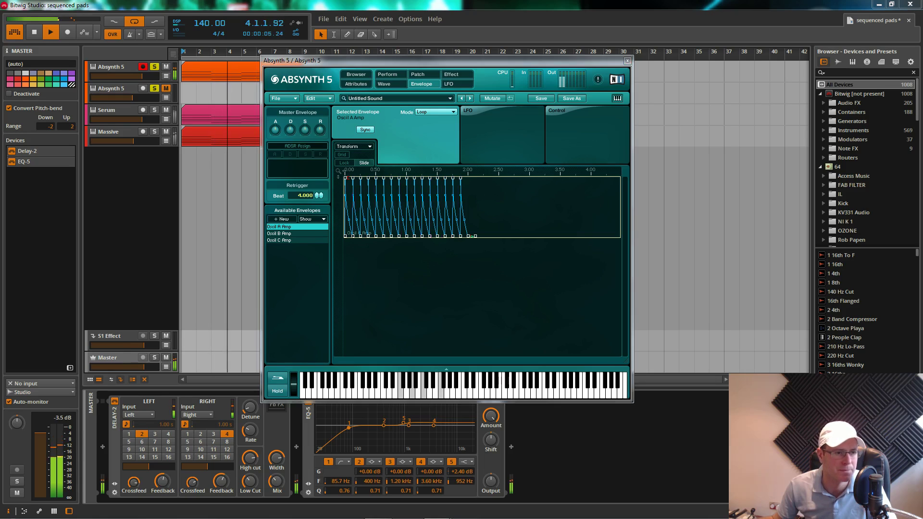
left_click(362, 154)
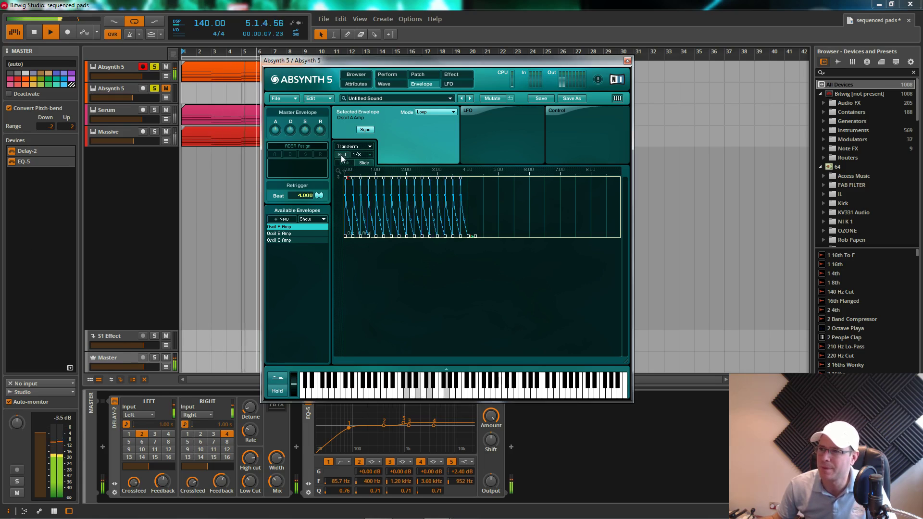
left_click(362, 166)
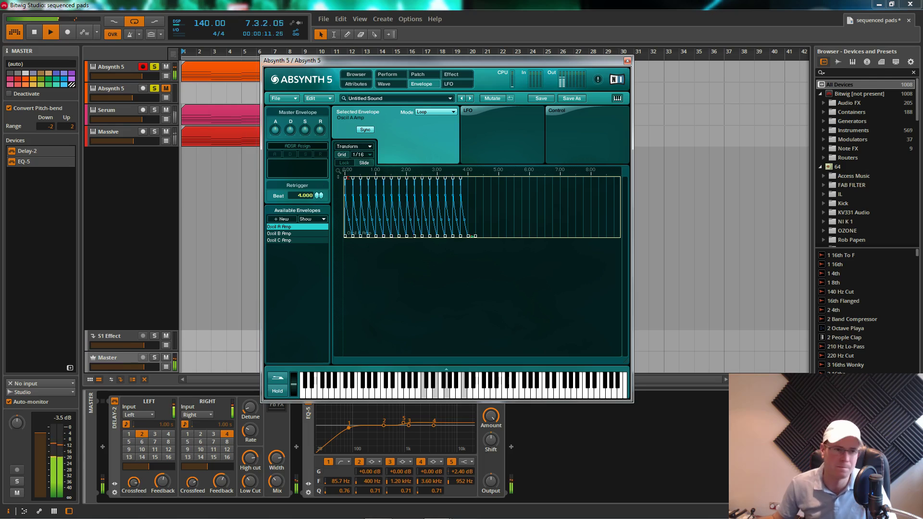
key("space")
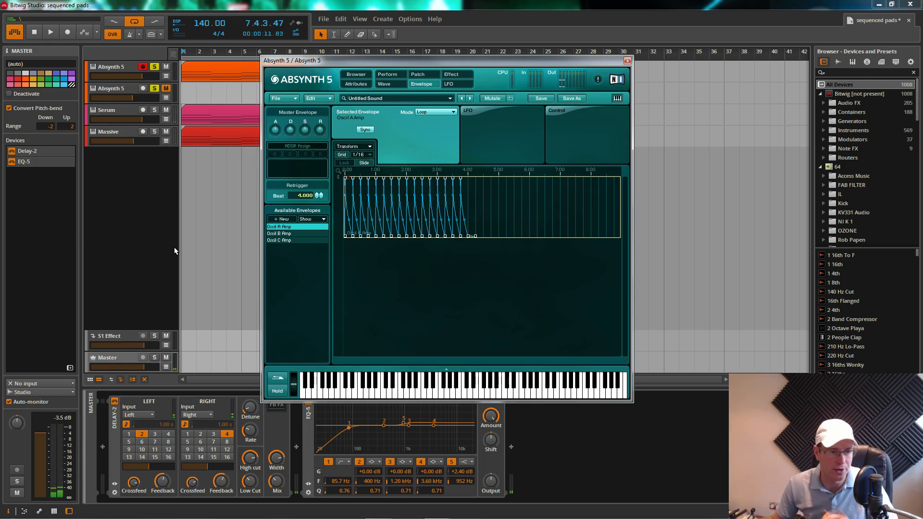
key("space")
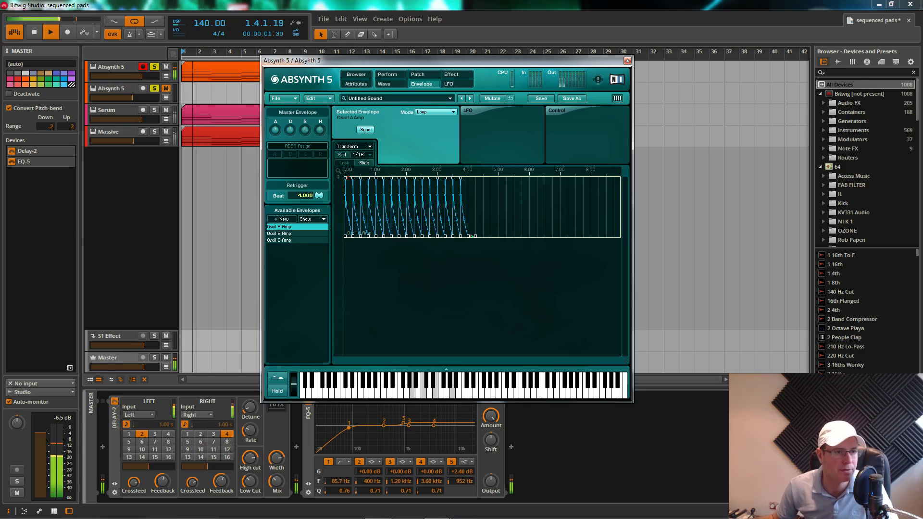
key("space")
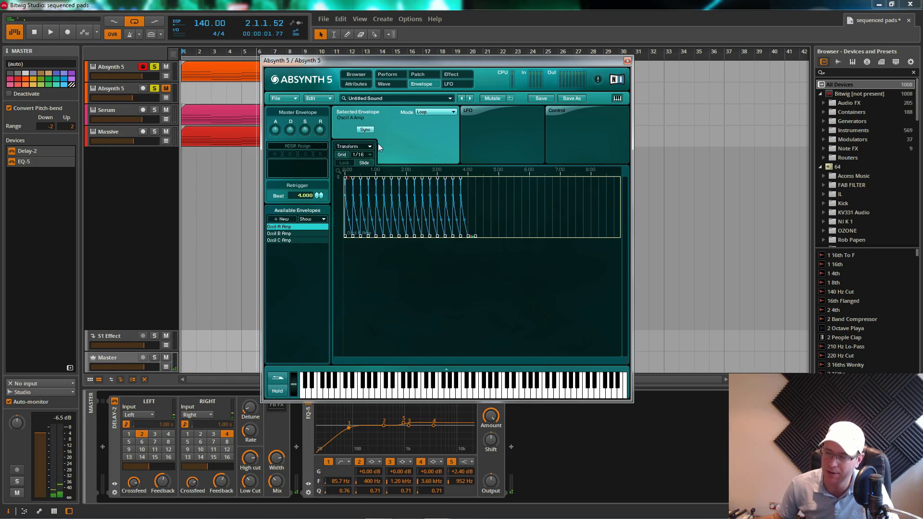
left_click(347, 178)
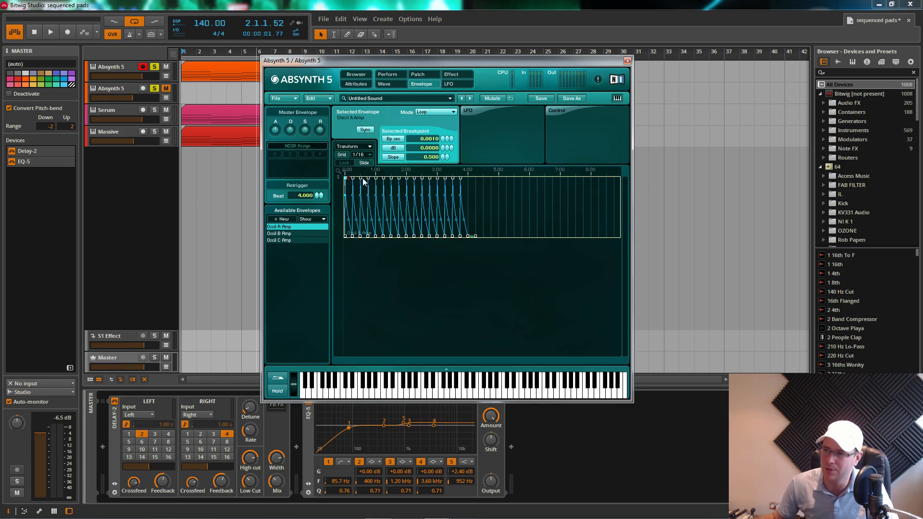
left_click(417, 75)
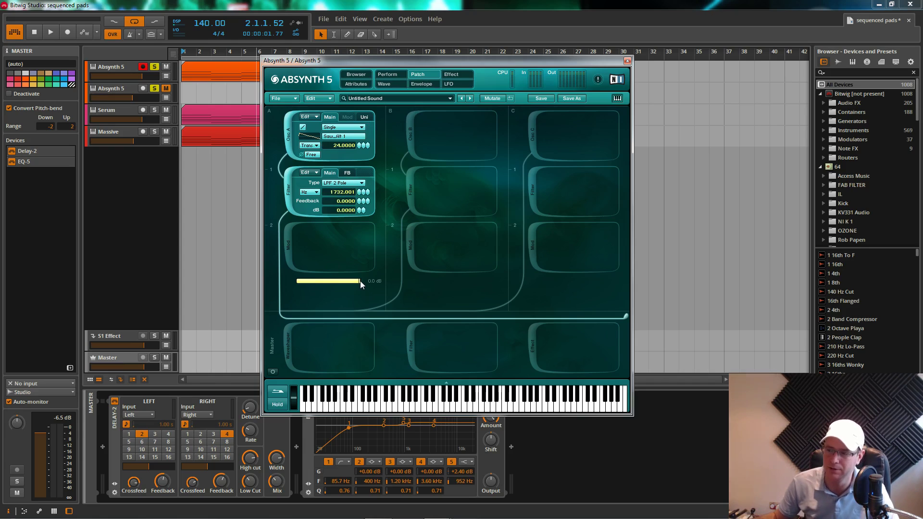
left_click(421, 84)
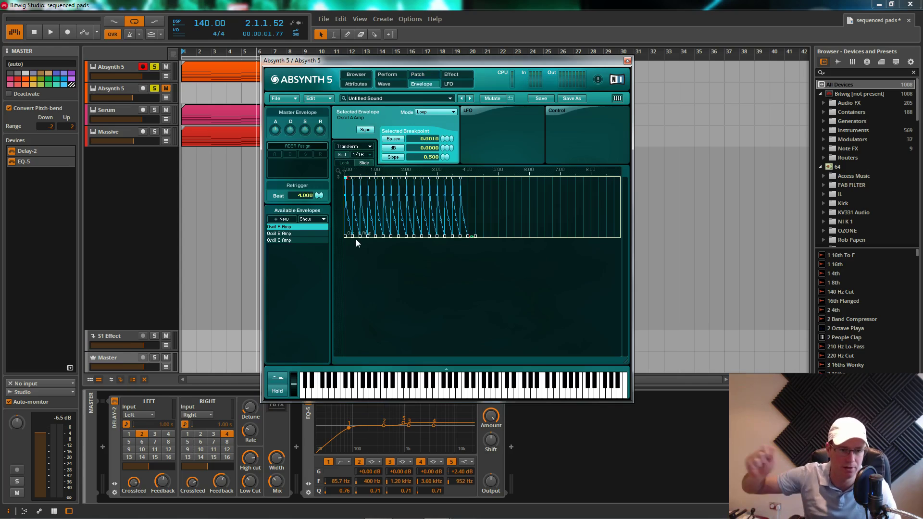
key("space")
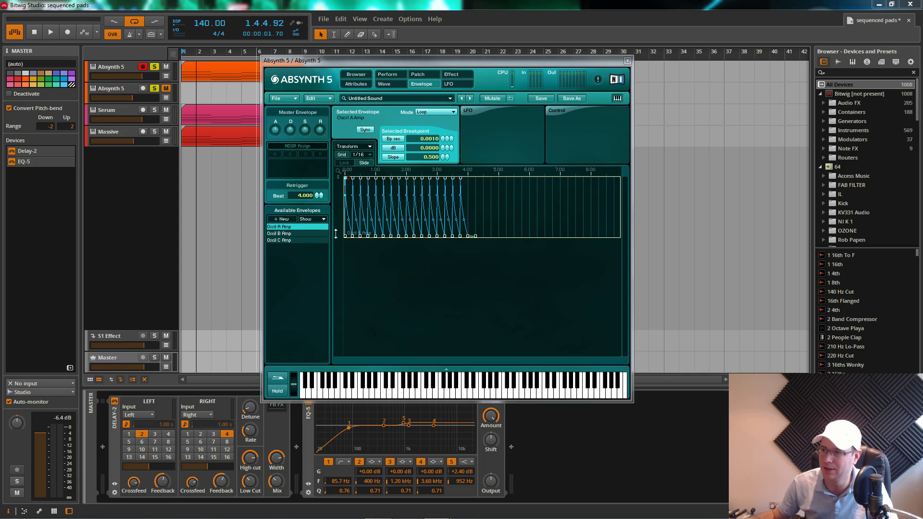
- Stretch the first pluck's decay to about 0.37 s and lower the peak near 1.00 slightly
left_click_drag(360, 236, 452, 240)
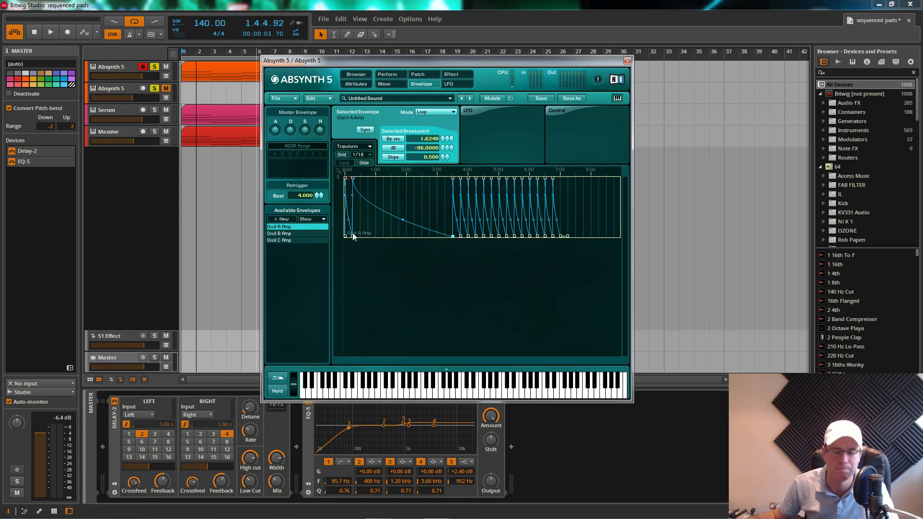
left_click_drag(353, 179, 367, 239)
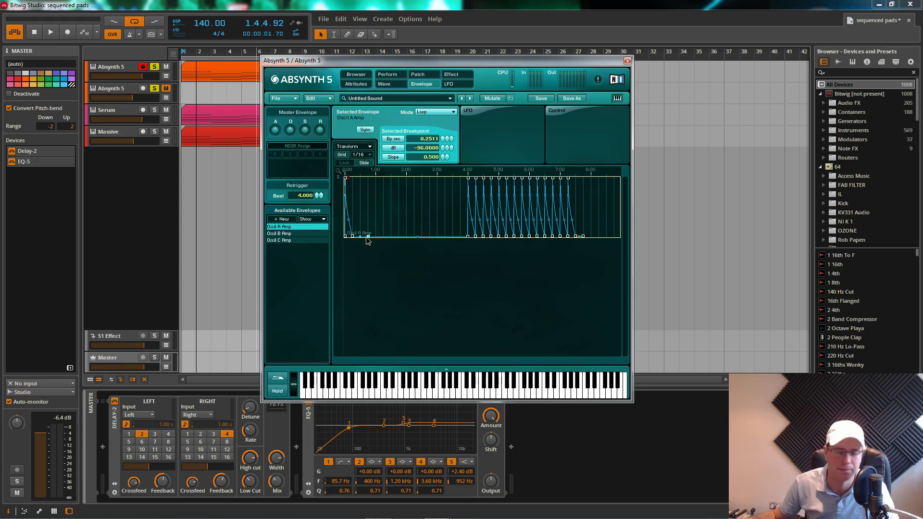
left_click_drag(465, 237, 360, 179)
left_click(356, 178)
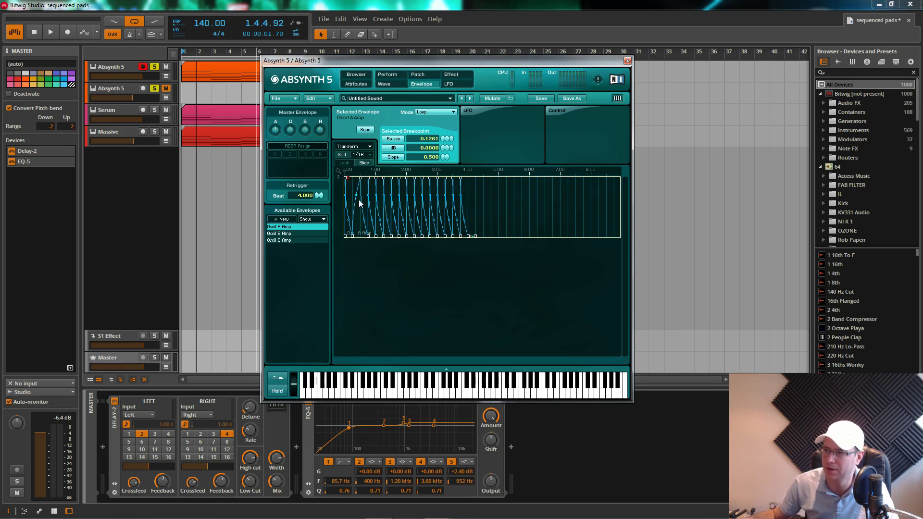
left_click_drag(353, 236, 355, 230)
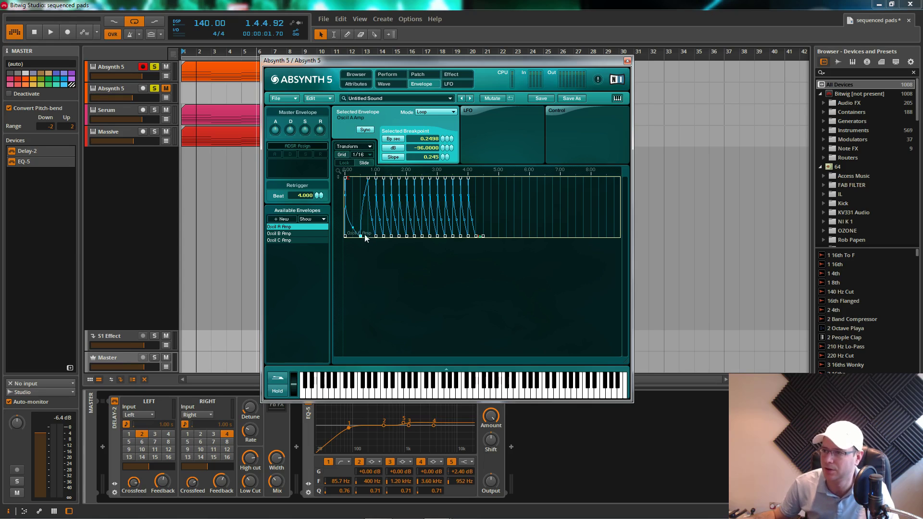
left_click_drag(361, 236, 368, 236)
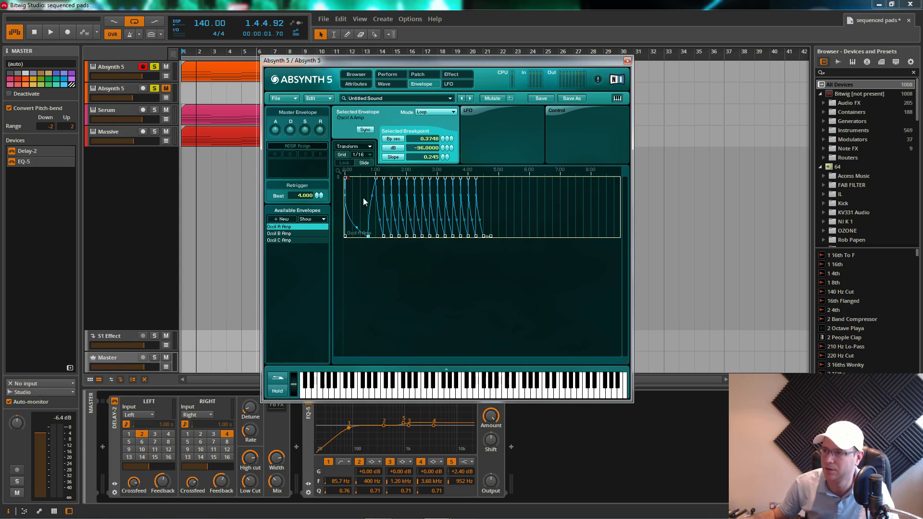
left_click(376, 179)
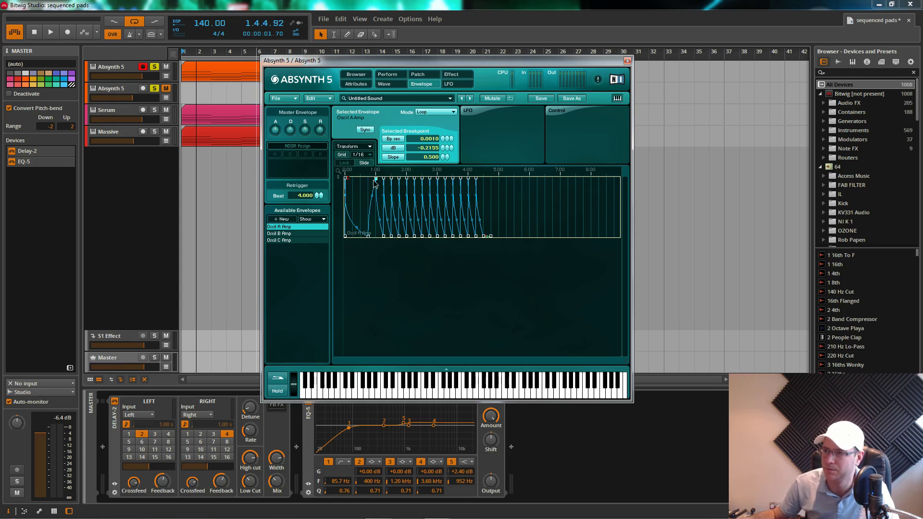
left_click_drag(377, 180, 376, 183)
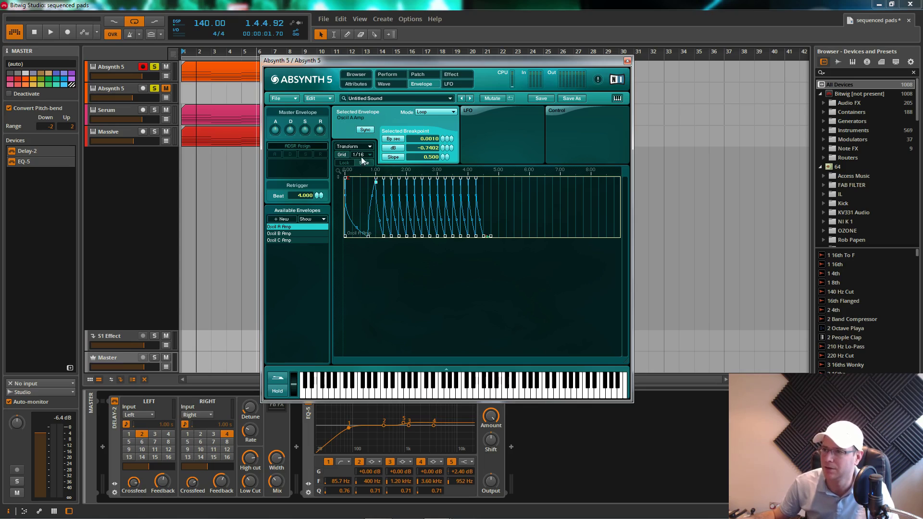
- With Grid off, add a decay point after the 0.50 peak and raise the next low point into a quieter pulse
left_click(347, 157)
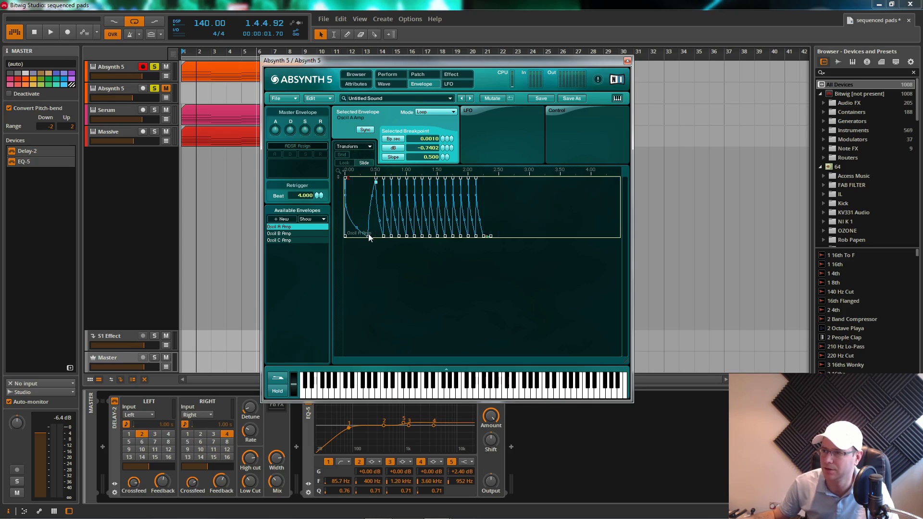
left_click(369, 236)
left_click_drag(377, 190, 387, 254)
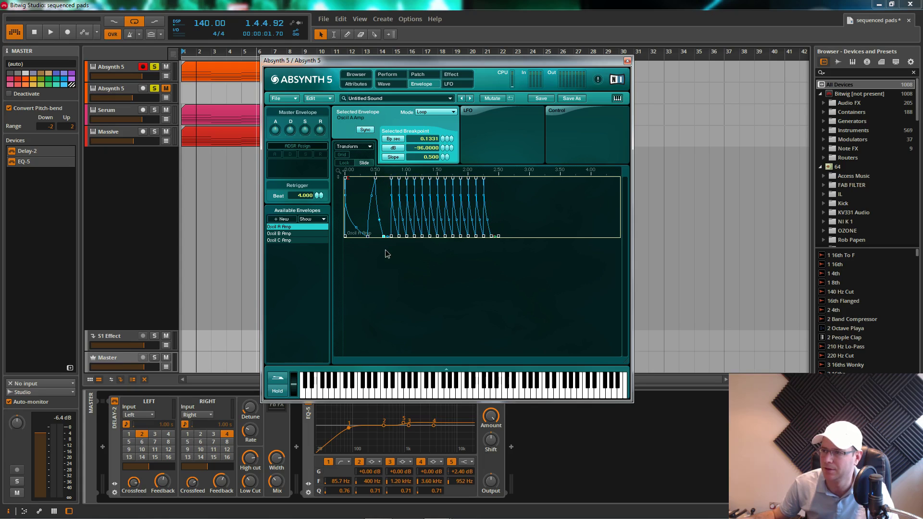
left_click(375, 179)
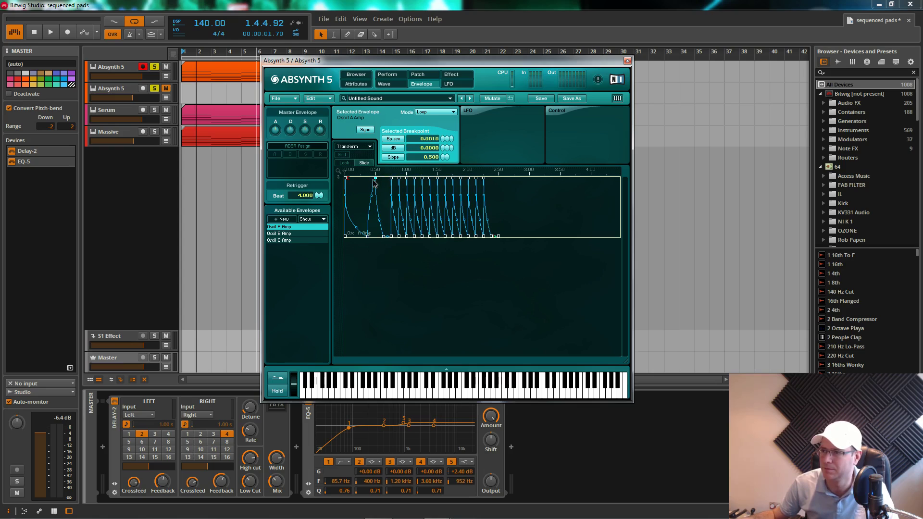
mouse_move(375, 181)
left_mouse_down()
mouse_move(371, 201)
mouse_move(373, 180)
mouse_move(358, 182)
left_mouse_up()
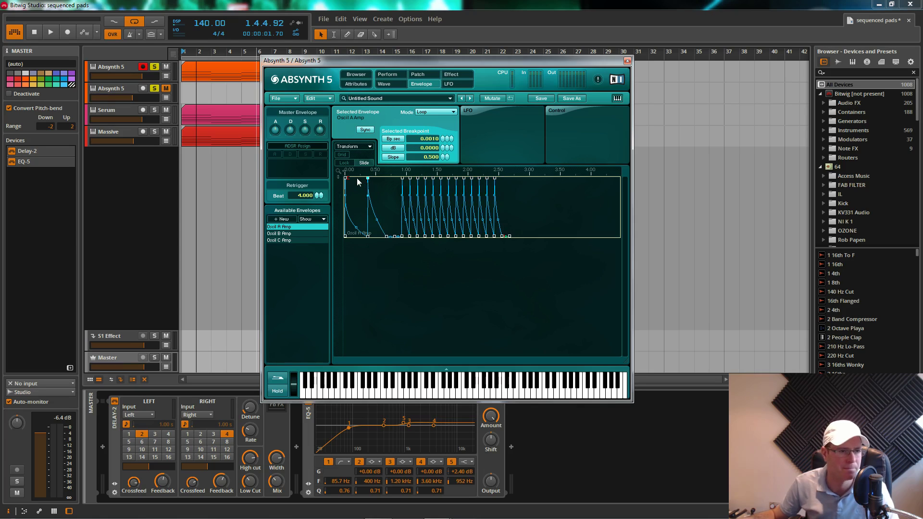
left_click(387, 236)
left_click_drag(388, 236, 390, 218)
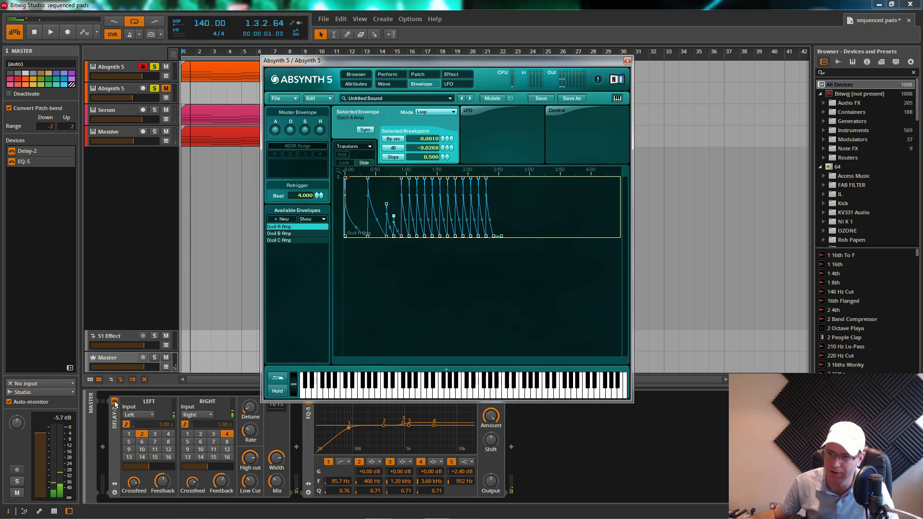
left_click(142, 406)
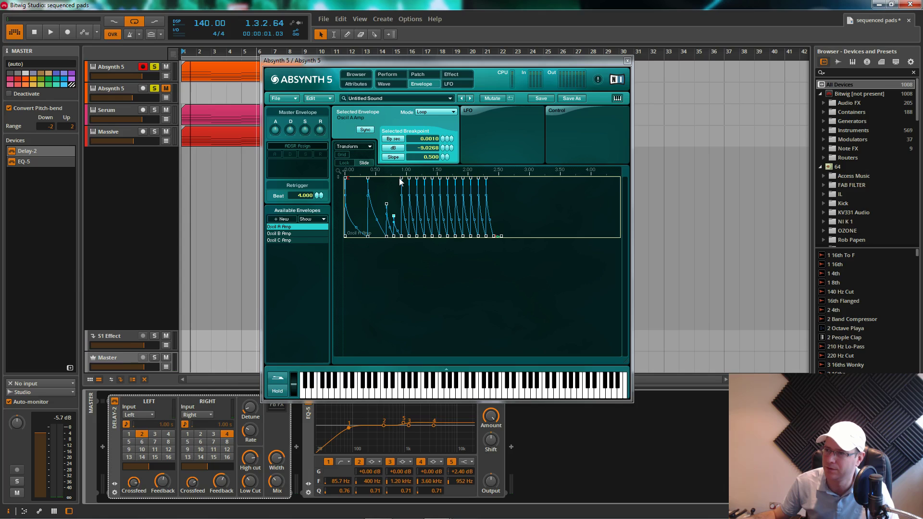
- Push the later pulses out to about 2 s, set the quieter pulse's peak near -3.65 dB, and re-enable the 1/16 grid
left_click_drag(400, 181, 529, 244)
key("space")
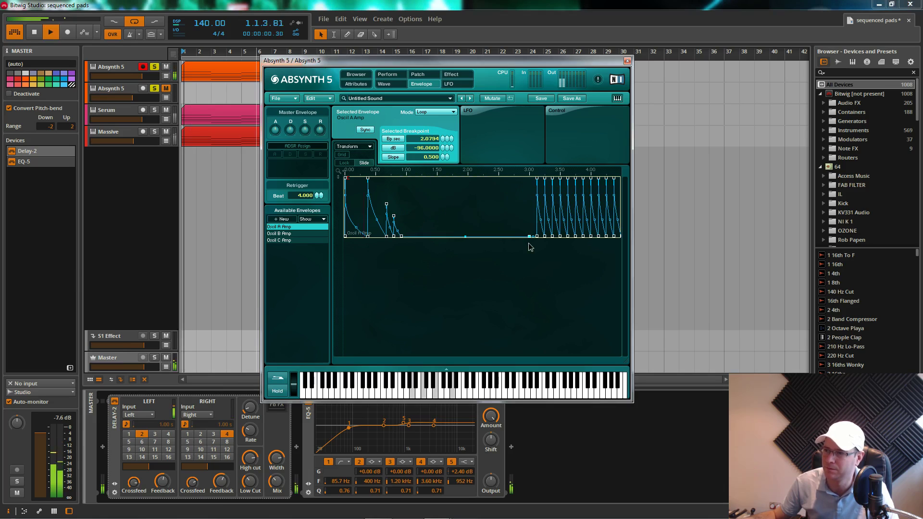
left_click(119, 405)
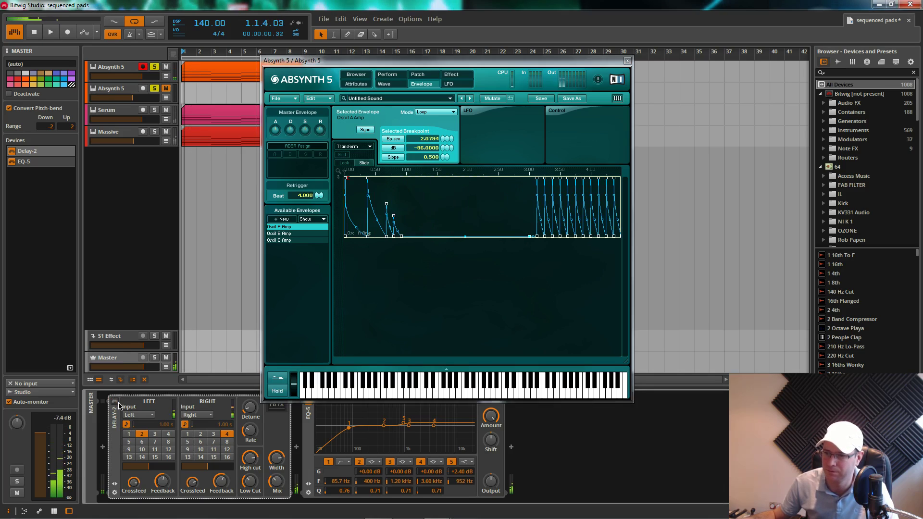
left_click(386, 204)
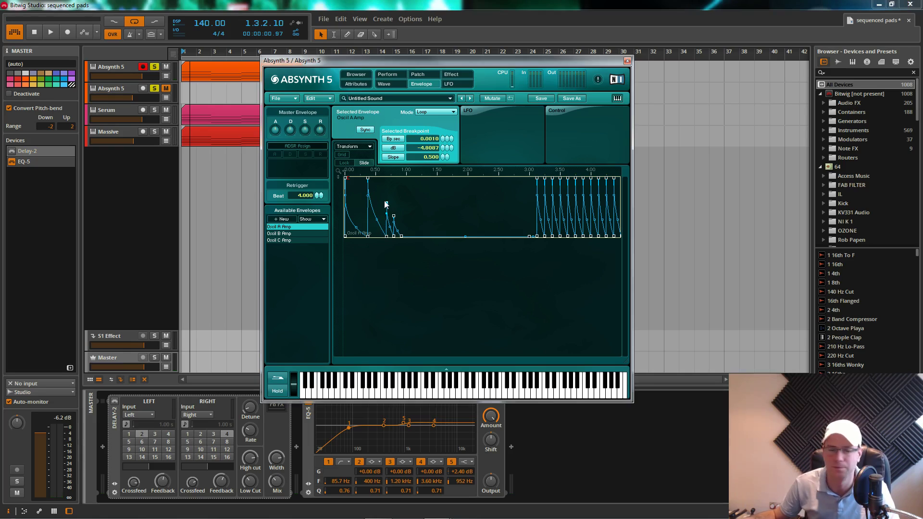
left_click_drag(386, 204, 387, 134)
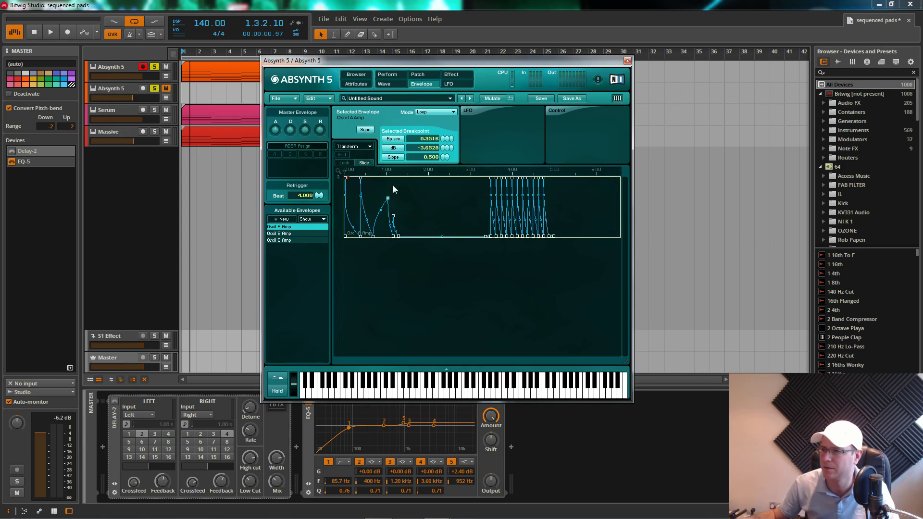
left_click(346, 156)
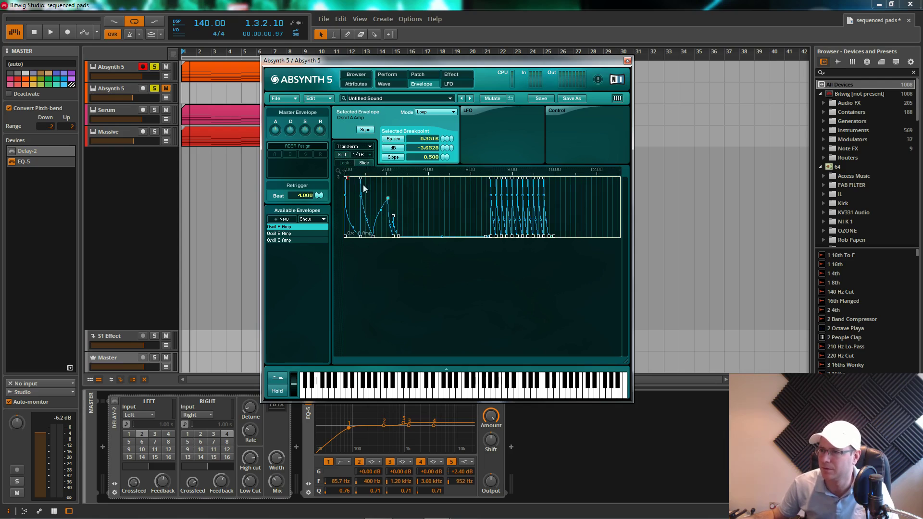
- Zoom in and respace the opening plucks' peaks and floor points along the 1/16 grid
left_click_drag(361, 178, 360, 179)
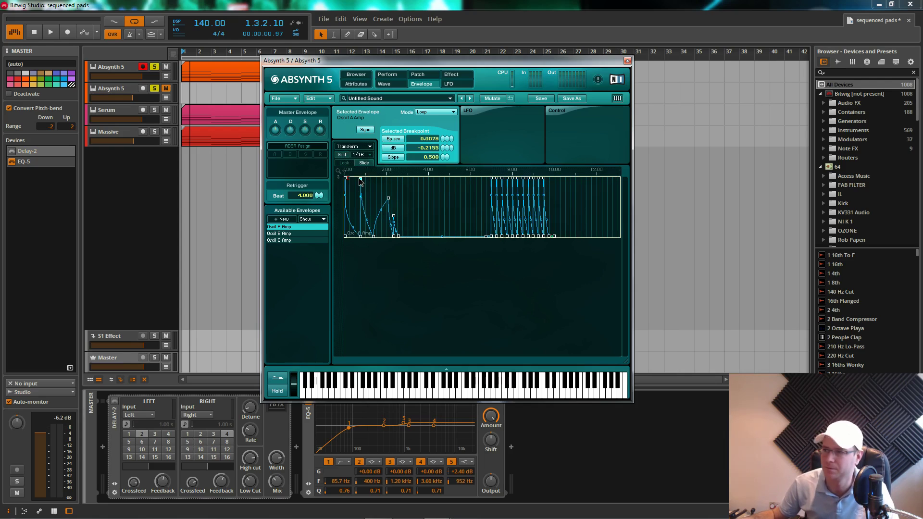
scroll(477, 190, "up", 3)
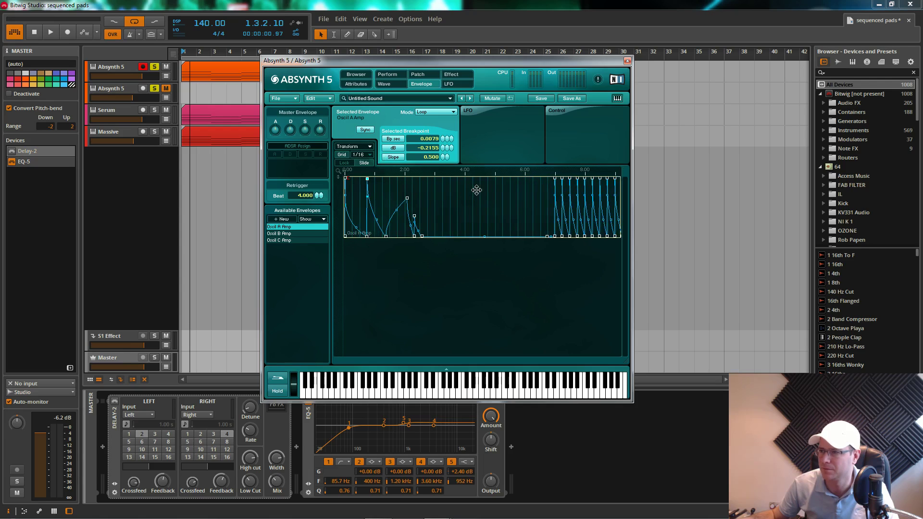
scroll(476, 191, "up", 2)
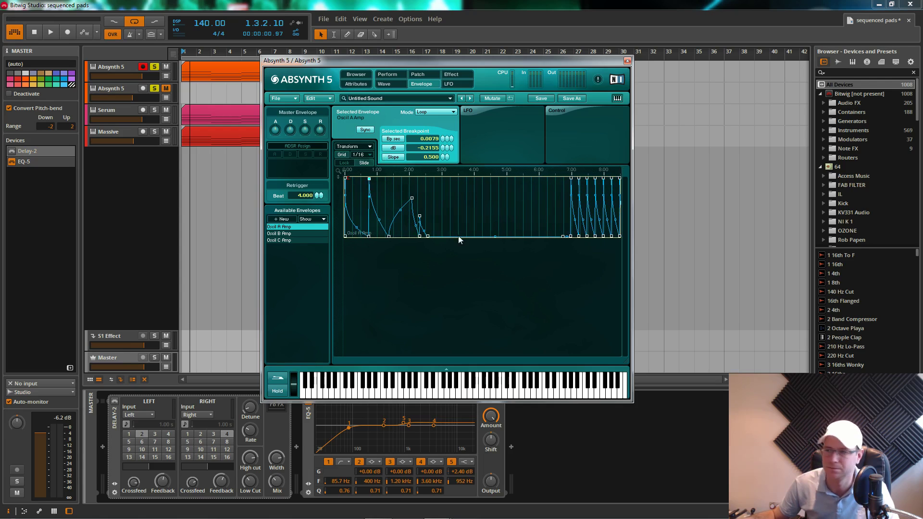
left_click_drag(414, 202, 374, 202)
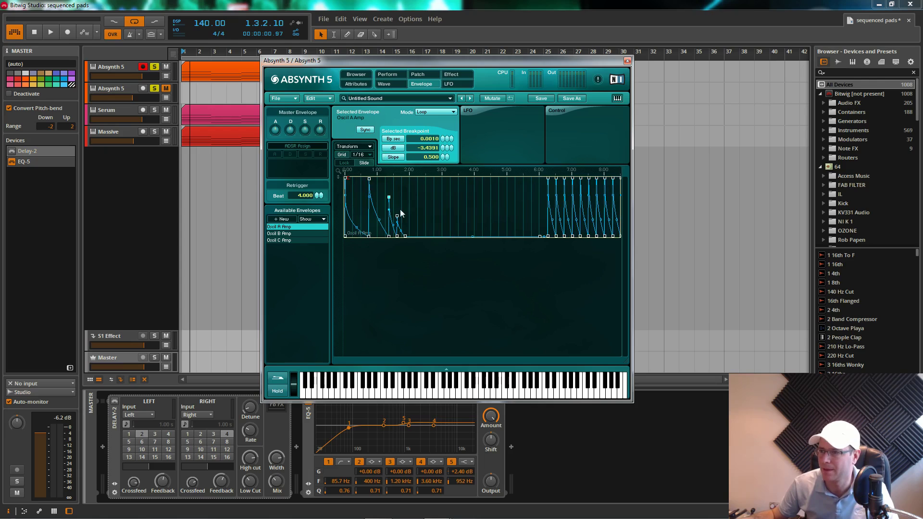
left_click_drag(392, 238, 378, 239)
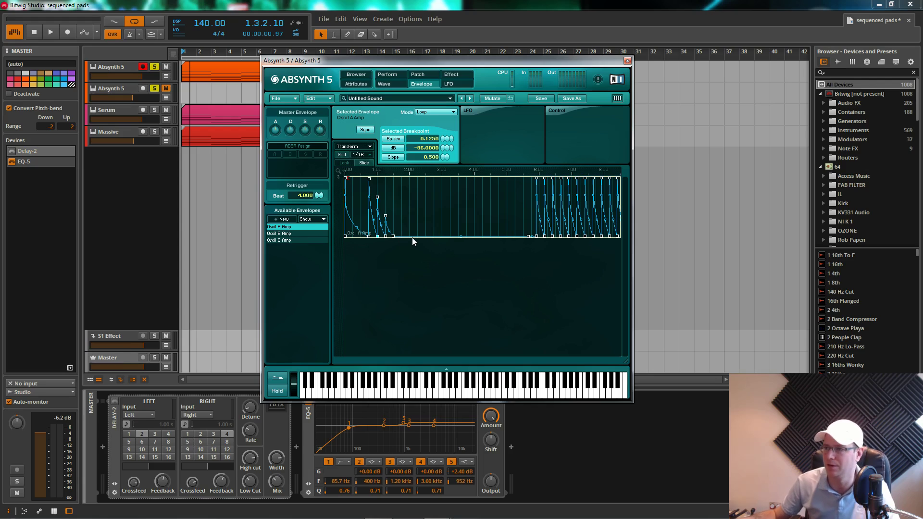
left_click_drag(526, 233, 404, 180)
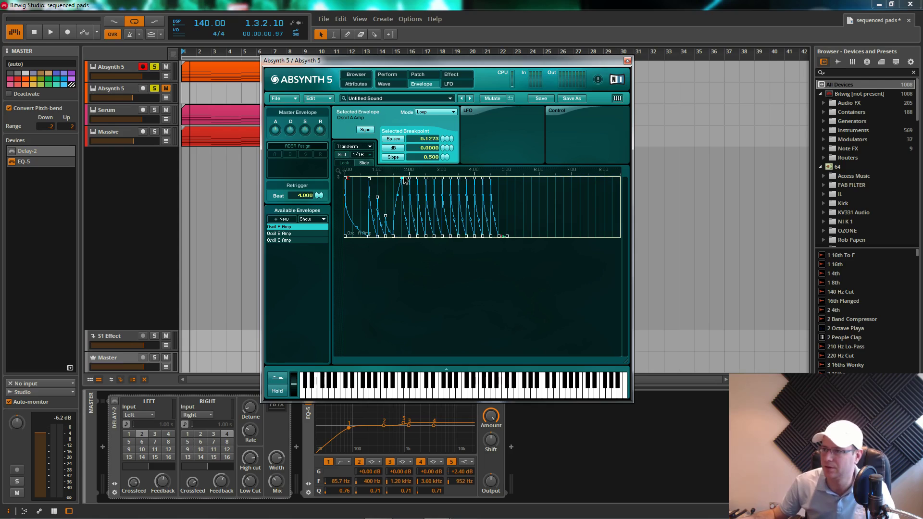
left_click_drag(394, 239, 401, 237)
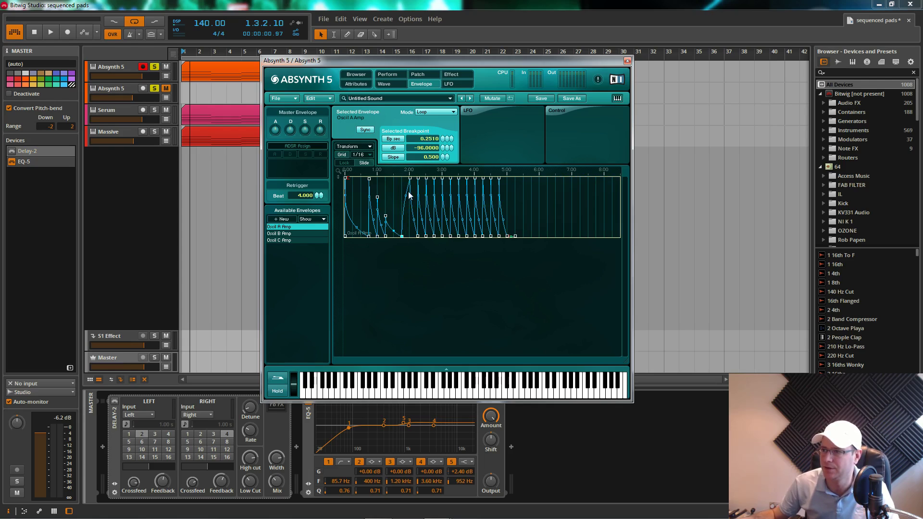
left_click_drag(406, 202, 399, 208)
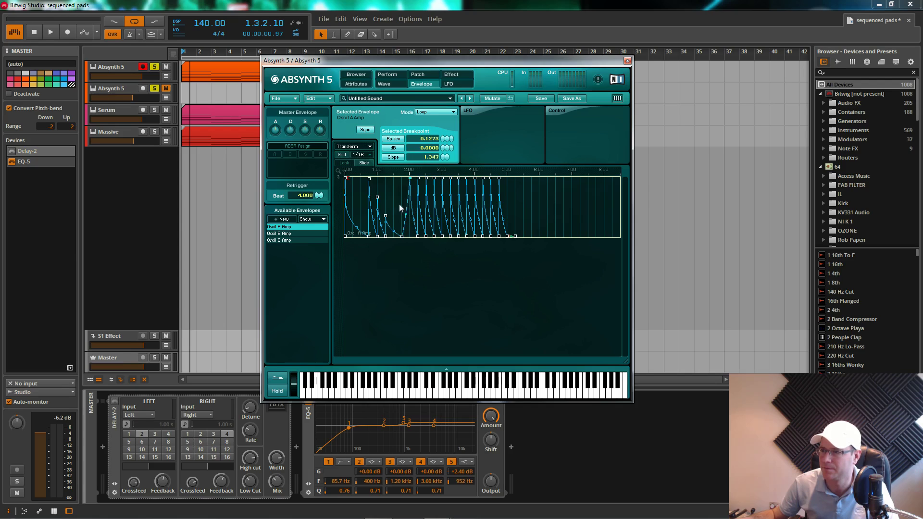
- With Grid off, move the peak at 1.00 later and drop breakpoints to silence, then re-enable Grid
left_click(347, 155)
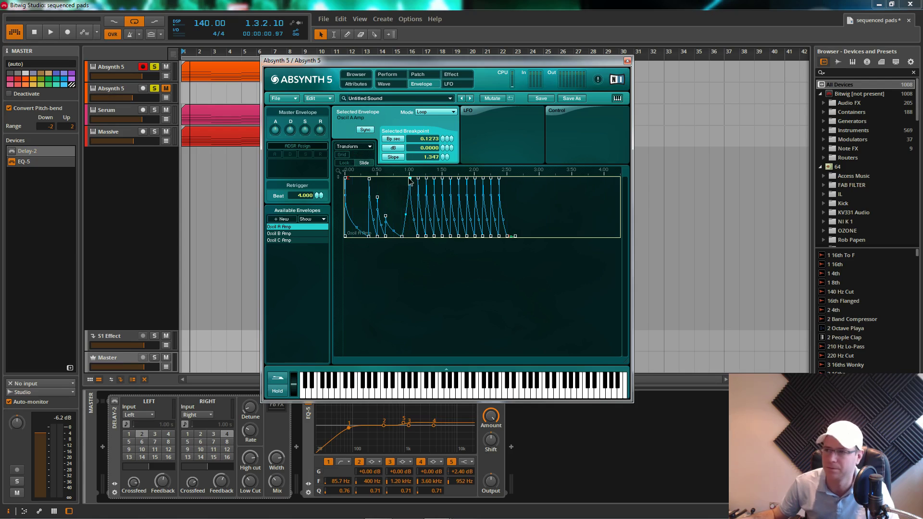
left_click_drag(410, 181, 398, 181)
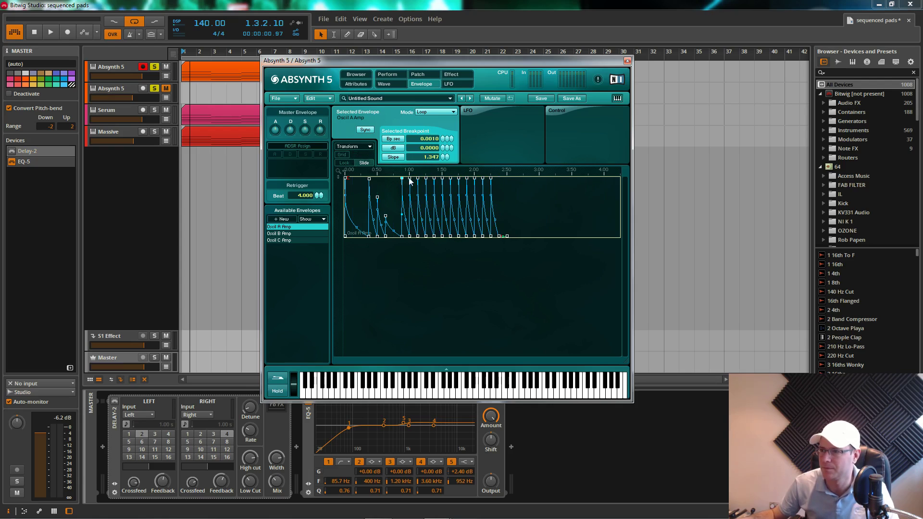
left_click_drag(410, 182, 438, 201)
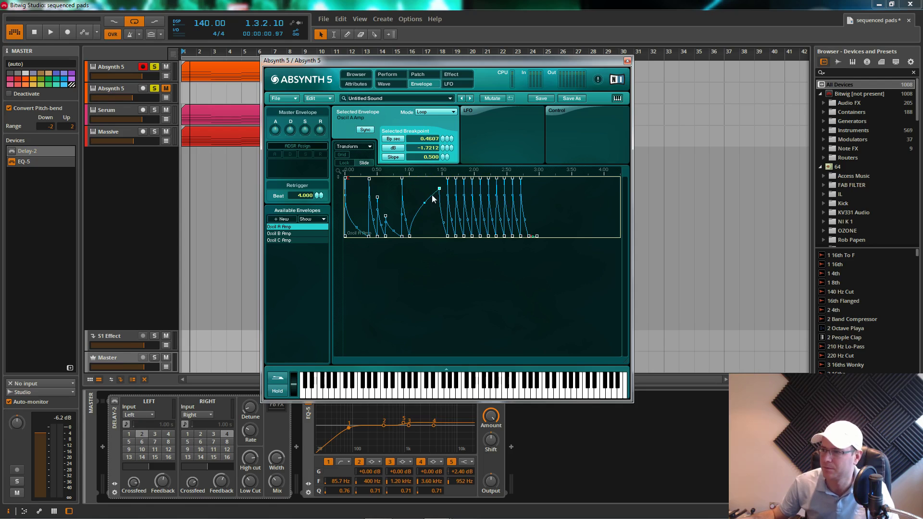
left_click_drag(438, 193, 416, 245)
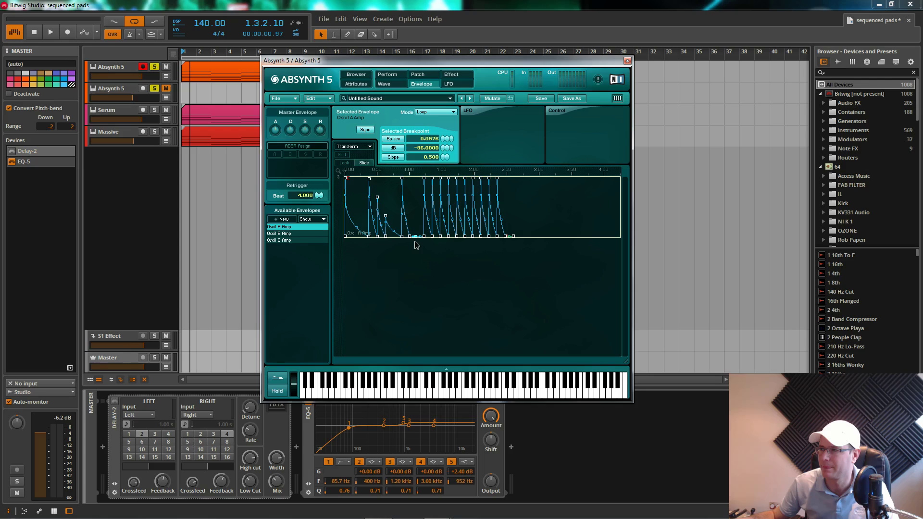
left_click_drag(415, 241, 436, 234)
left_click(344, 155)
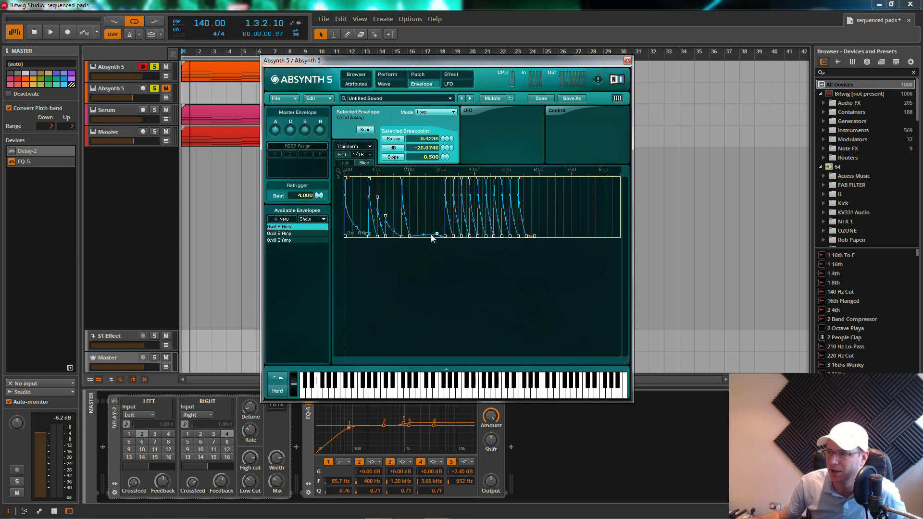
- Reposition the floor breakpoints and drag the point near 3.00 later into a long swoop
left_click_drag(437, 235, 424, 243)
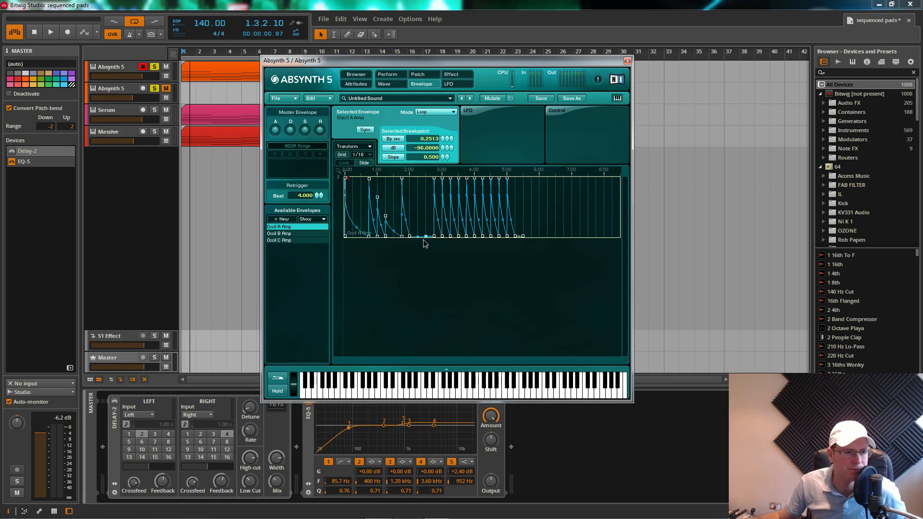
left_click_drag(424, 240, 431, 232)
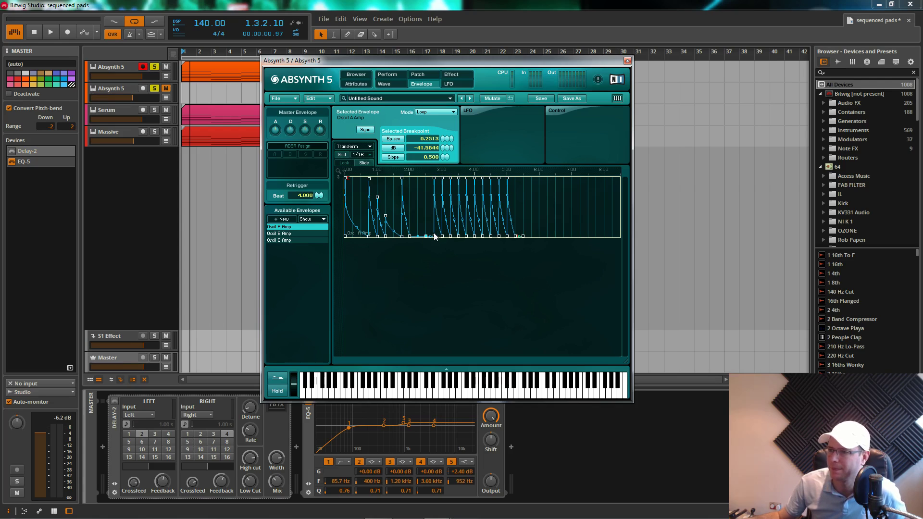
left_click(434, 236)
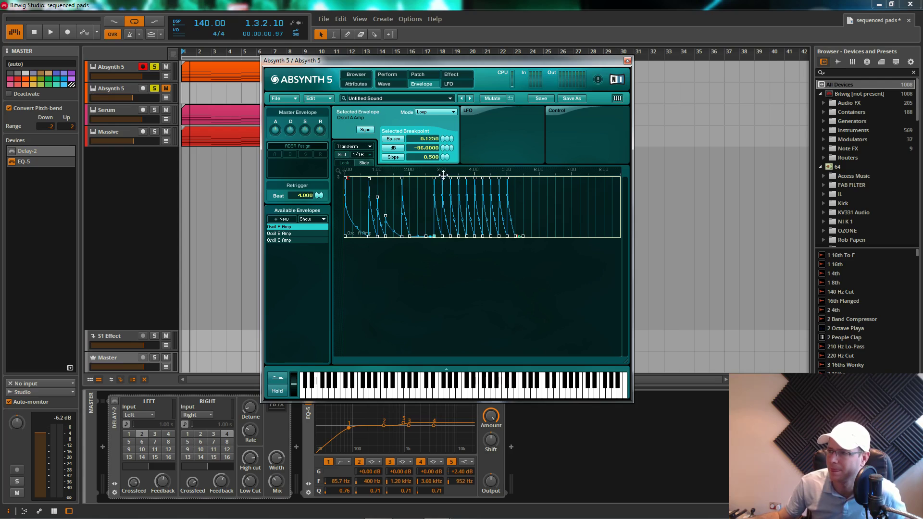
left_click_drag(442, 176, 499, 183)
left_click_drag(442, 237, 499, 230)
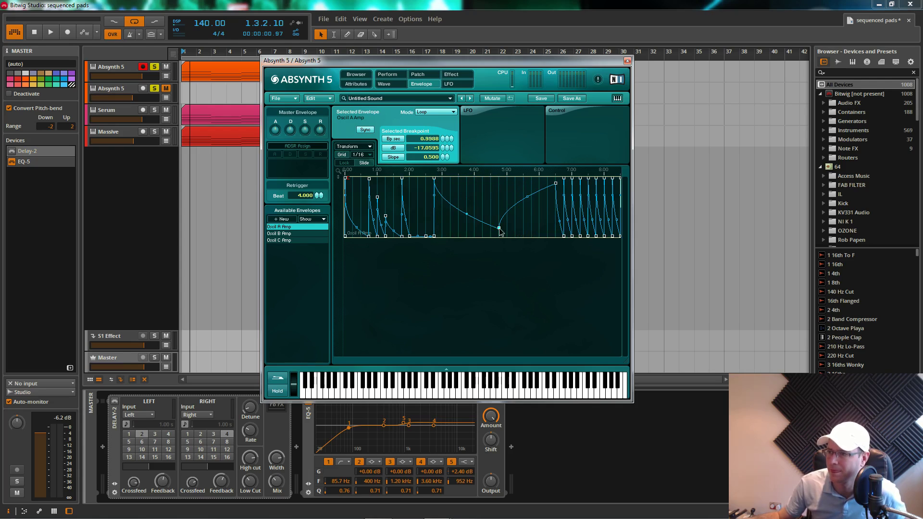
- Rework the breakpoints near 2.75, turning a floor point into a new peak
left_click(435, 179)
left_click_drag(429, 237, 421, 238)
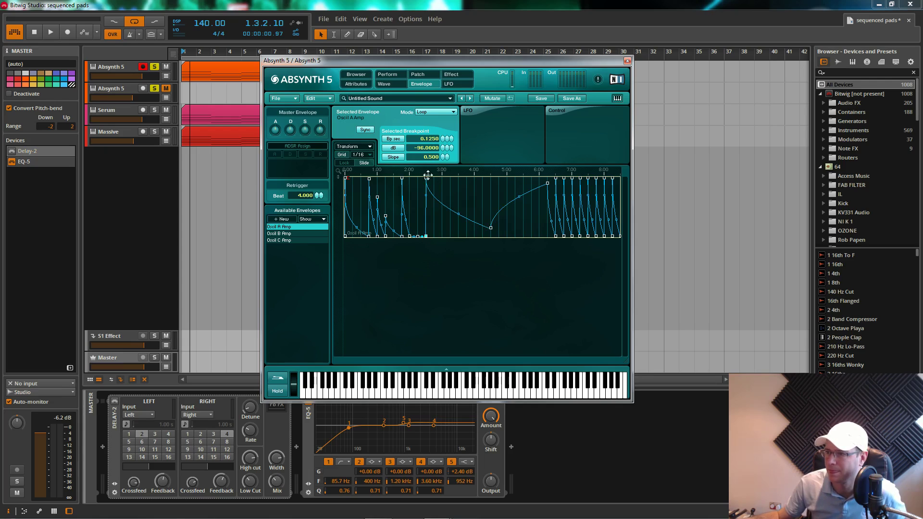
left_click_drag(426, 178, 435, 181)
left_click(426, 237)
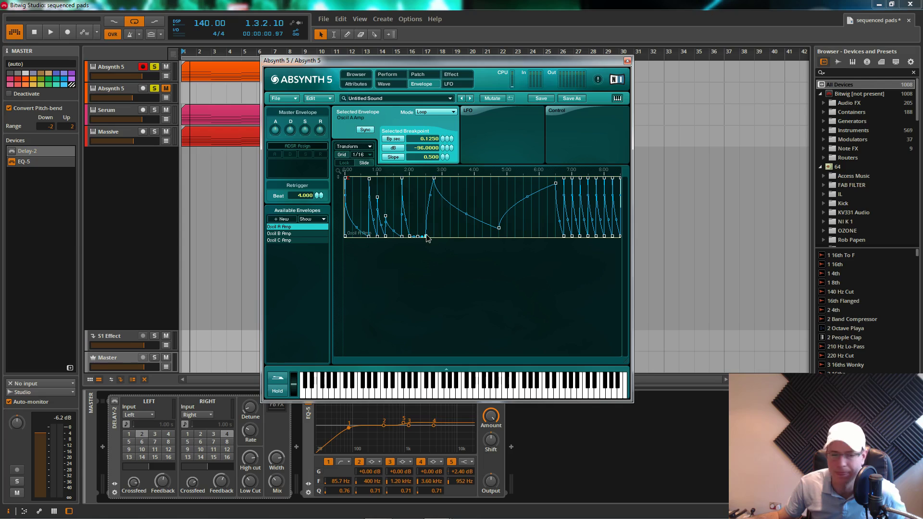
left_click_drag(428, 238, 437, 178)
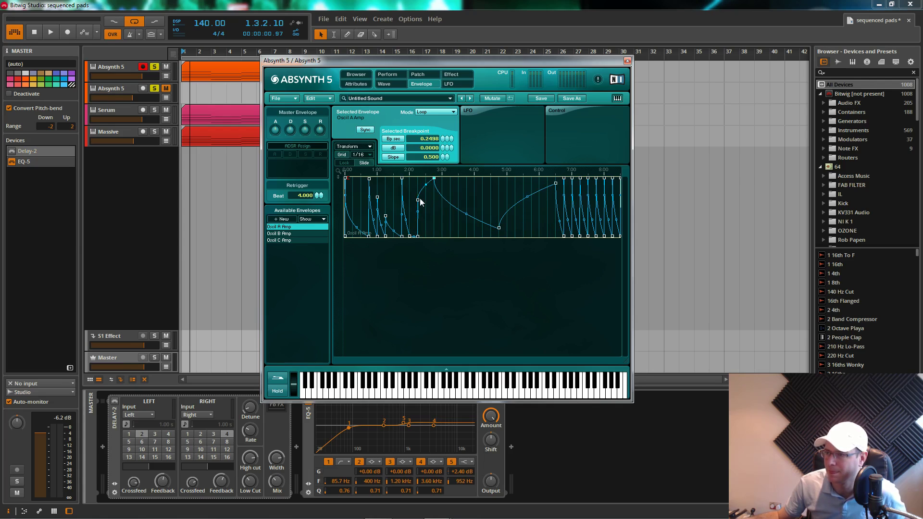
left_click(418, 237)
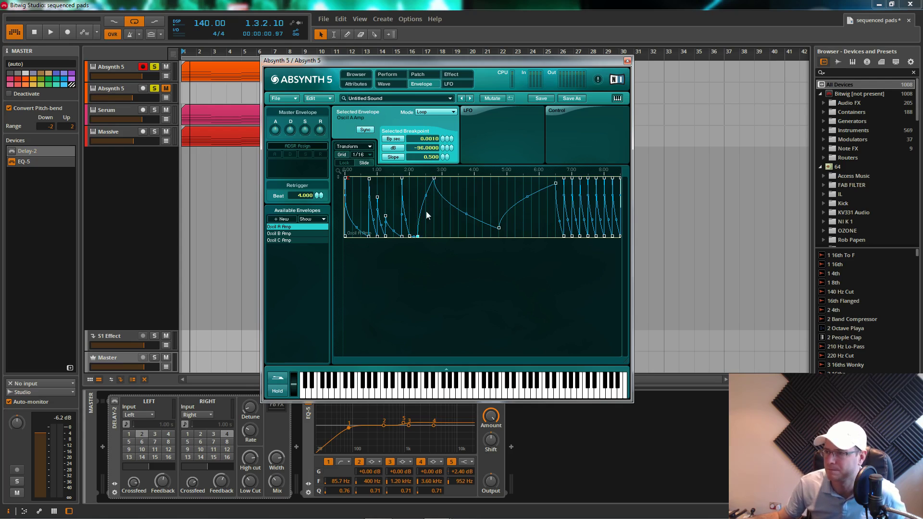
left_click(435, 178)
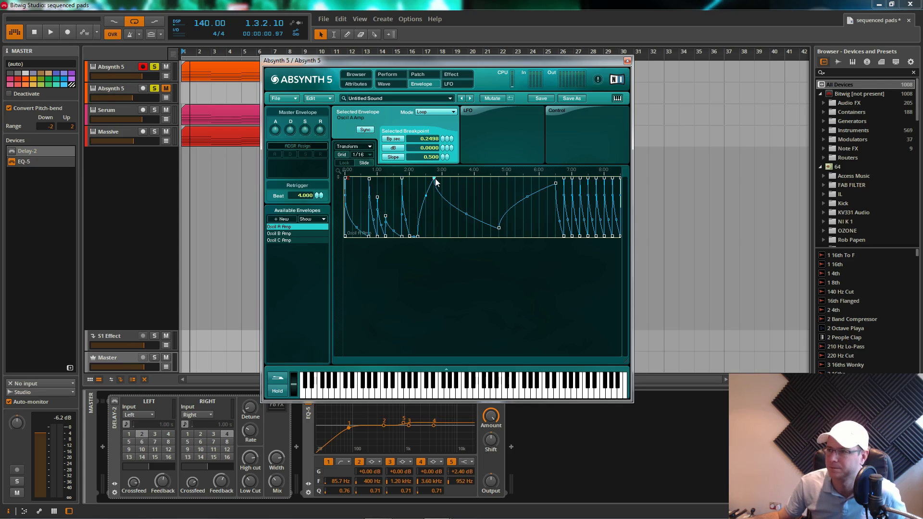
- Remove the long swoop and set the following plucks to full level, about -5 dB, -8 dB, then silence
left_click_drag(498, 230, 448, 242)
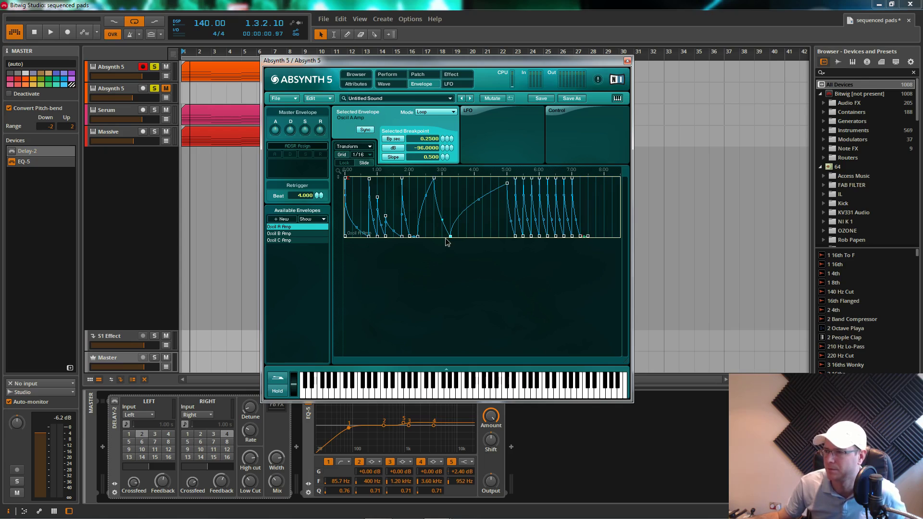
left_click_drag(447, 242, 439, 241)
left_click_drag(500, 185, 448, 180)
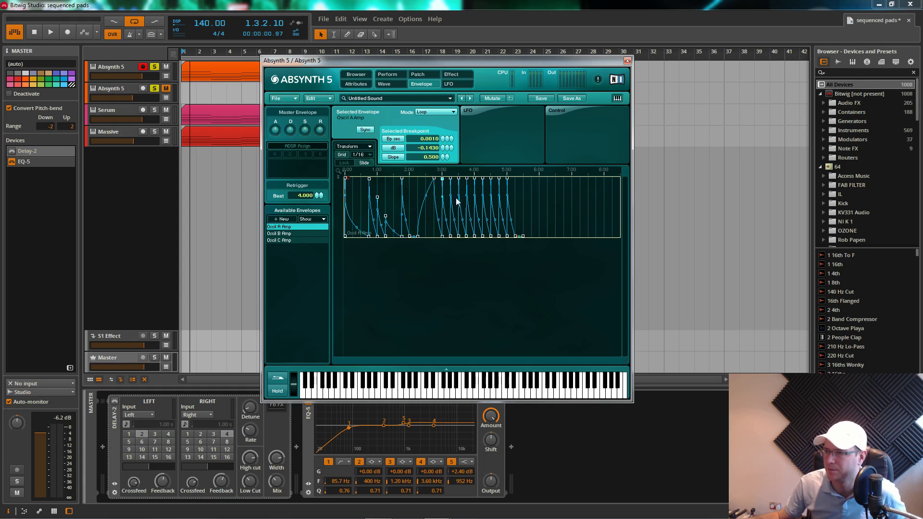
left_click_drag(452, 182, 451, 205)
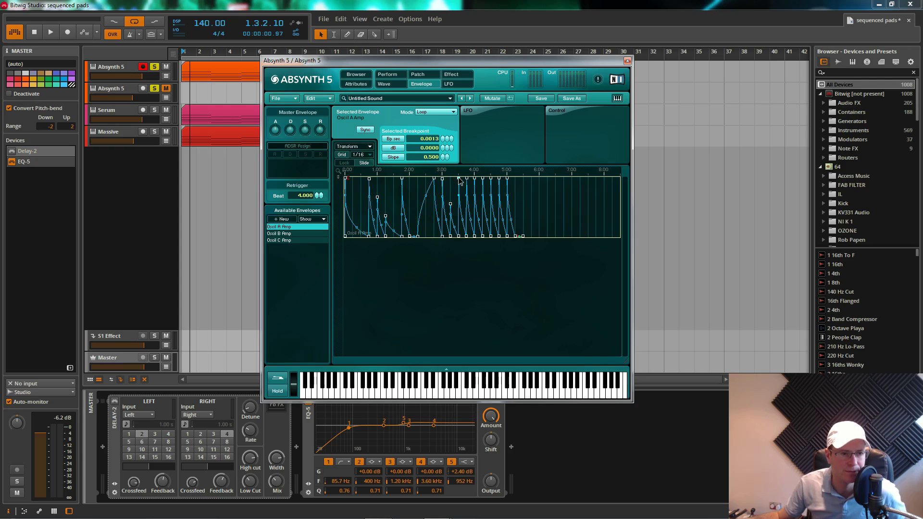
left_click_drag(460, 181, 456, 218)
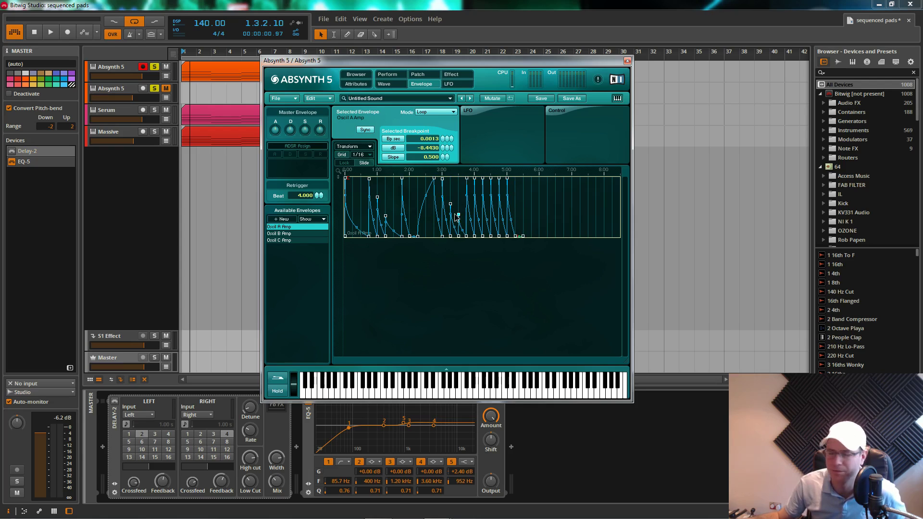
left_click_drag(466, 179, 525, 241)
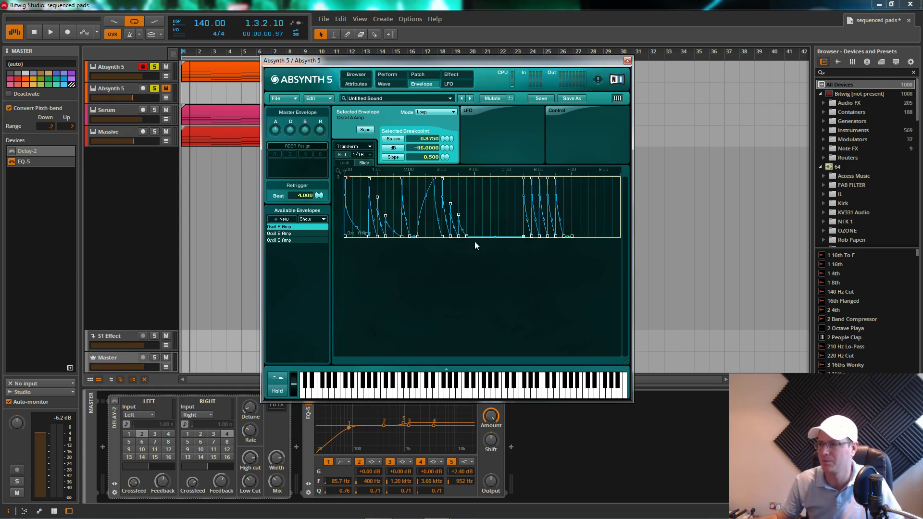
key("space")
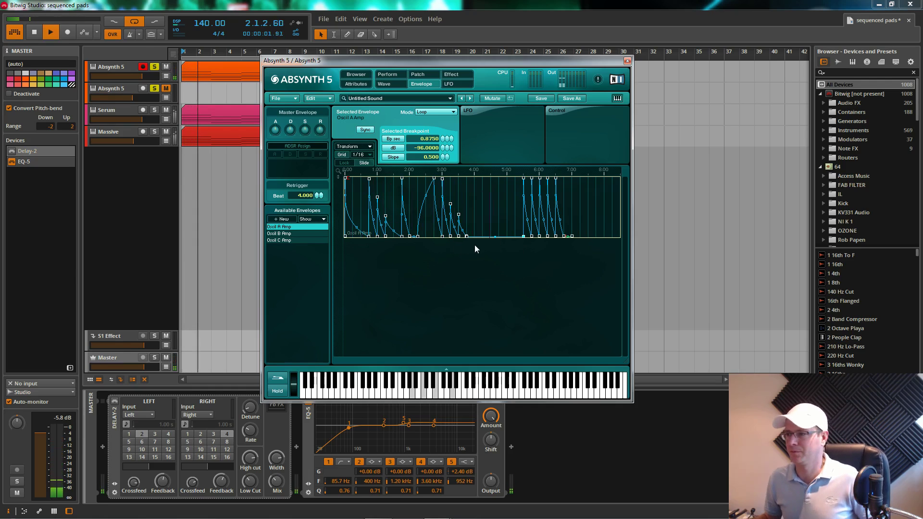
- Shift the later plucks one grid step later and adjust their peak levels
key("space")
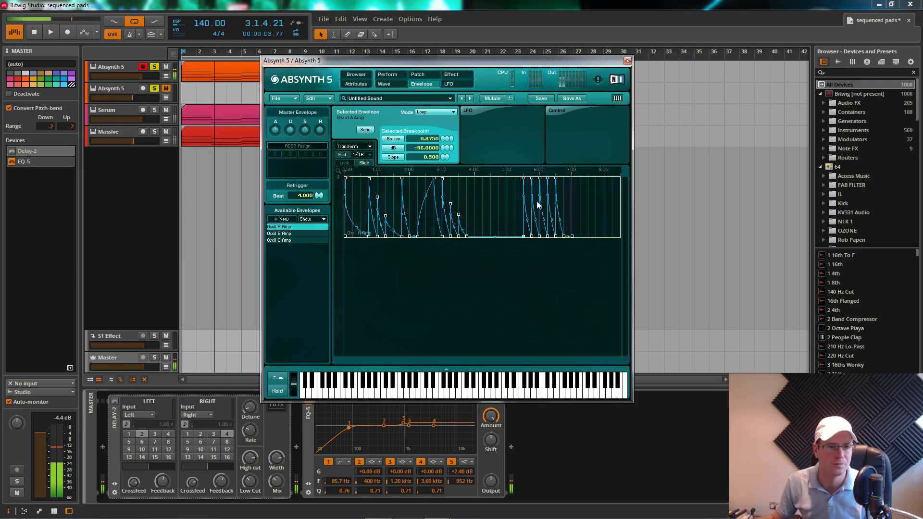
left_click(533, 236)
left_click_drag(537, 239, 564, 241)
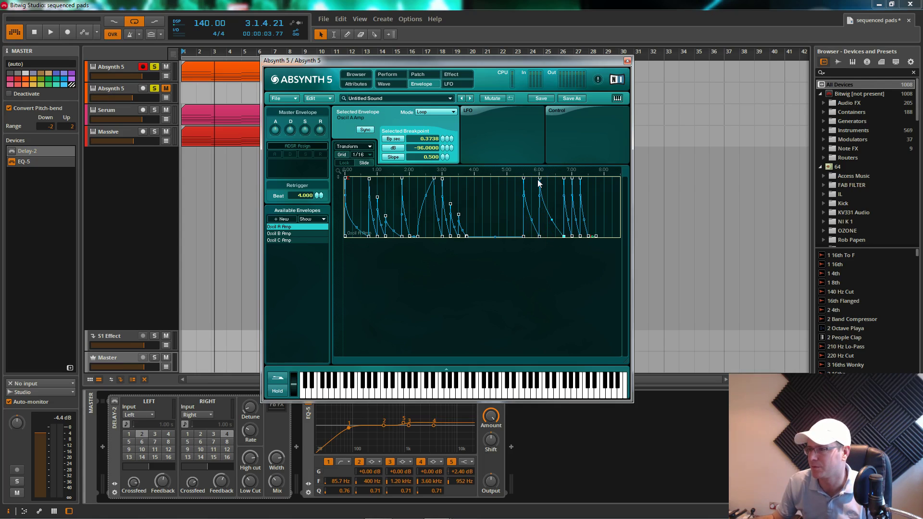
left_click_drag(540, 178, 547, 198)
left_click(541, 236)
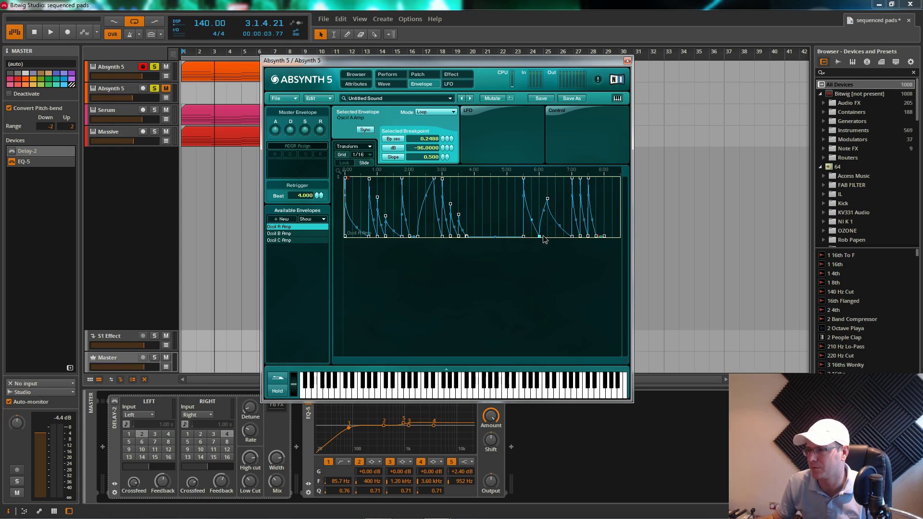
left_click_drag(541, 236, 547, 236)
left_click_drag(556, 203, 551, 211)
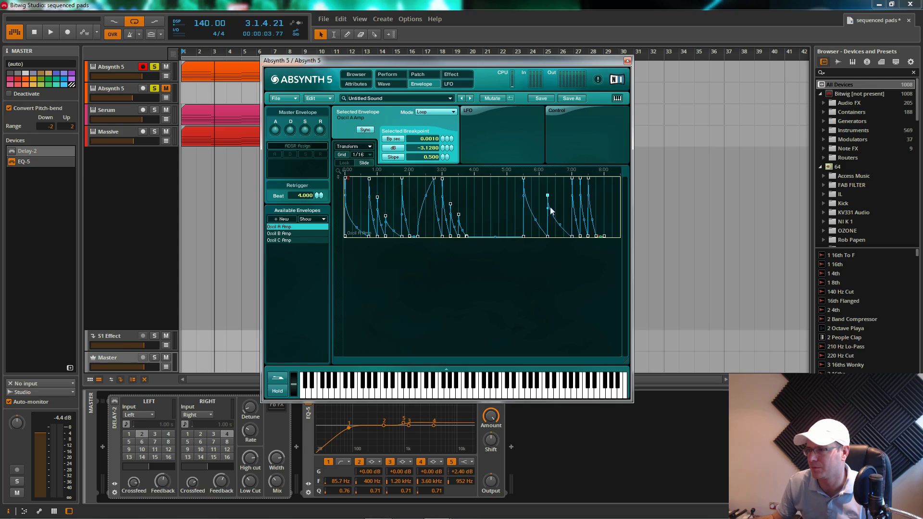
- Flatten the last three pluck peaks to the -96 dB baseline while the loop plays
key("space")
left_click_drag(572, 178, 575, 259)
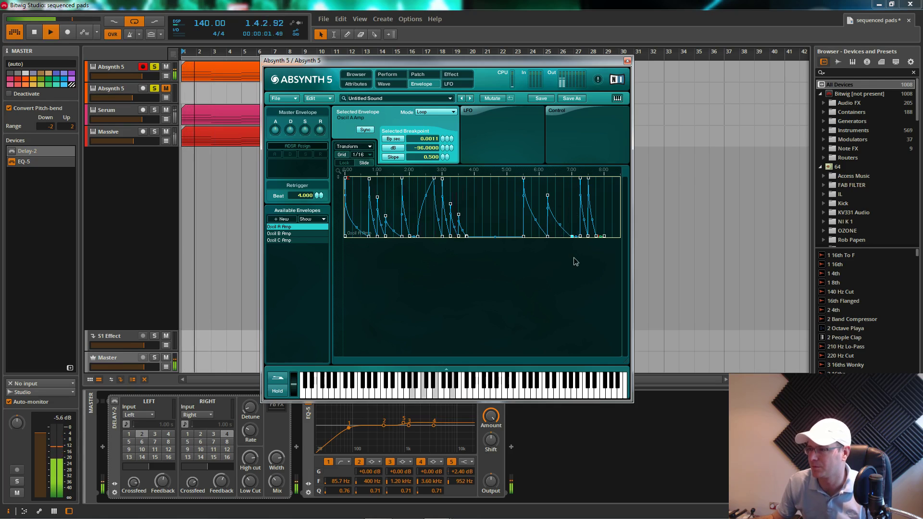
left_click_drag(580, 179, 582, 235)
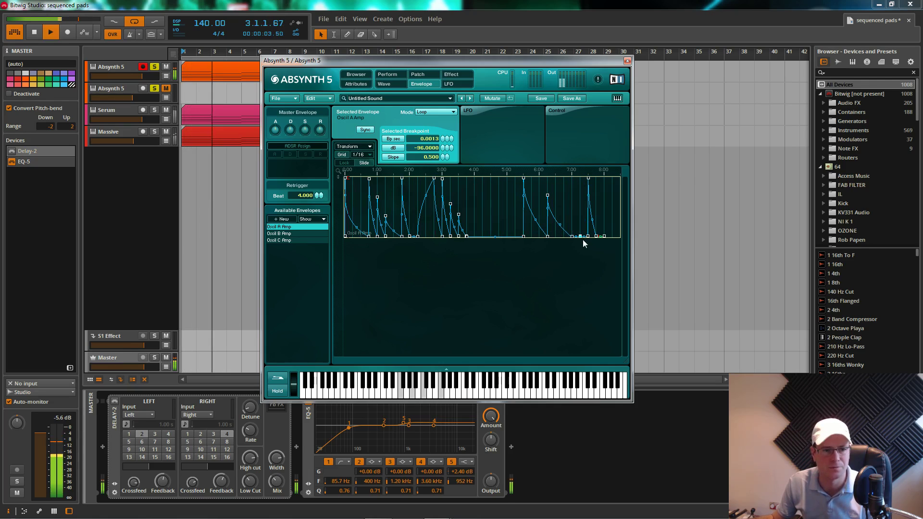
left_click_drag(589, 179, 597, 239)
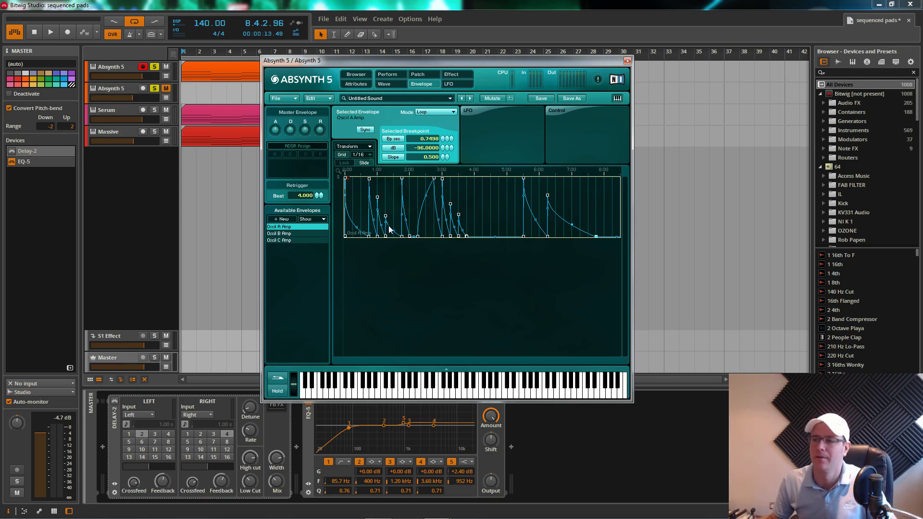
key("space")
key("space")
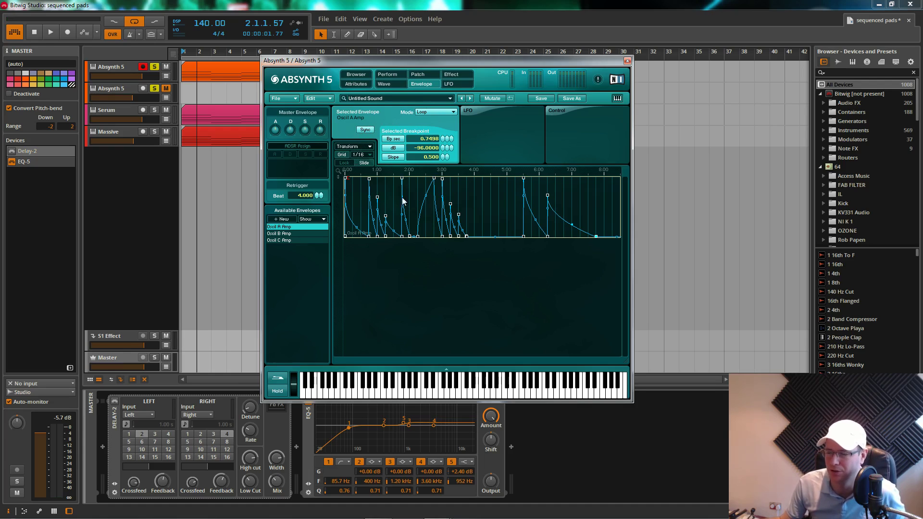
- Save the envelope through Transform as the user template 'sequenced pad' and audition it
left_click(365, 147)
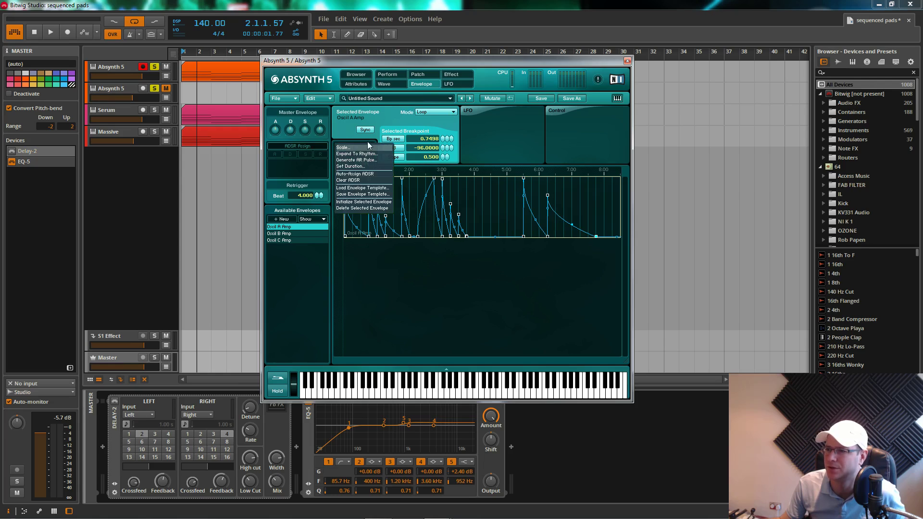
left_click(361, 194)
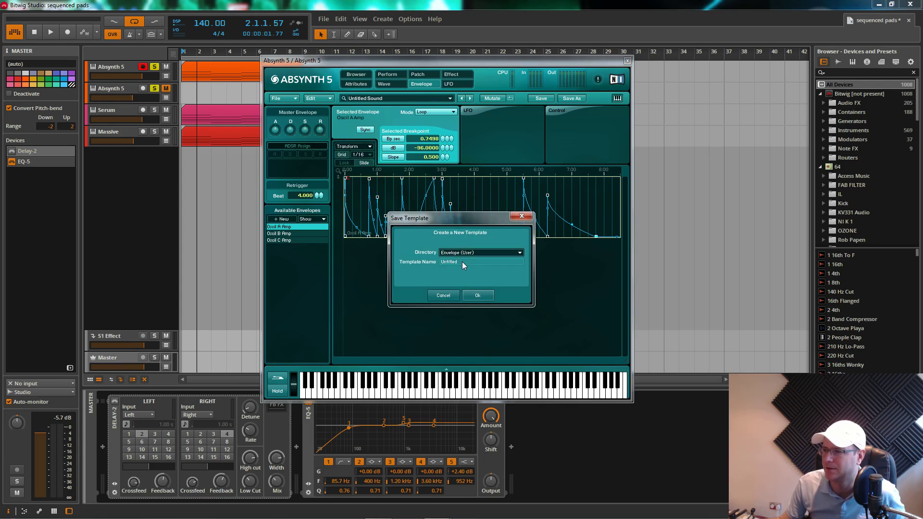
key("BackSpace")
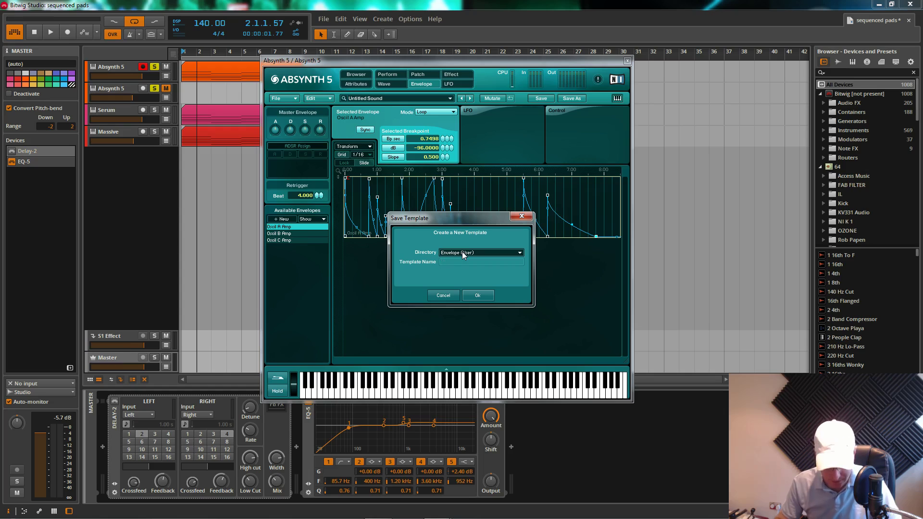
type("sequenced pad")
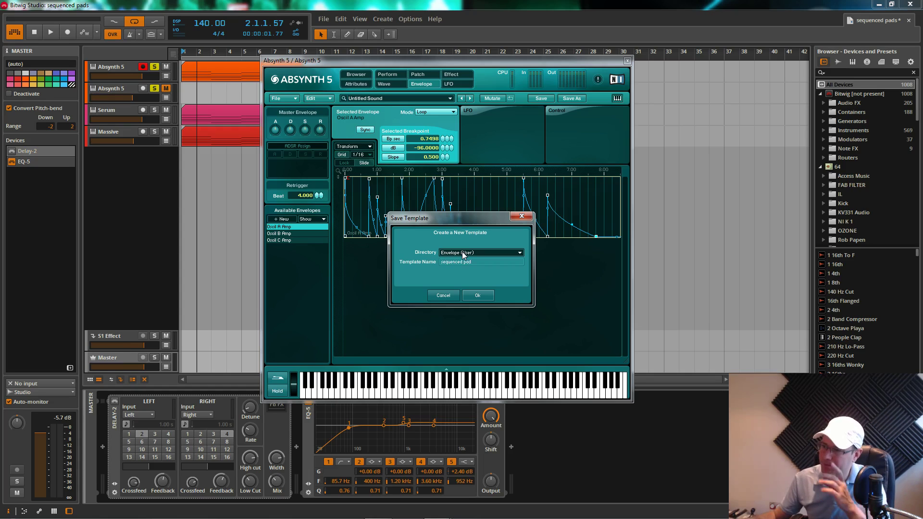
left_click(476, 296)
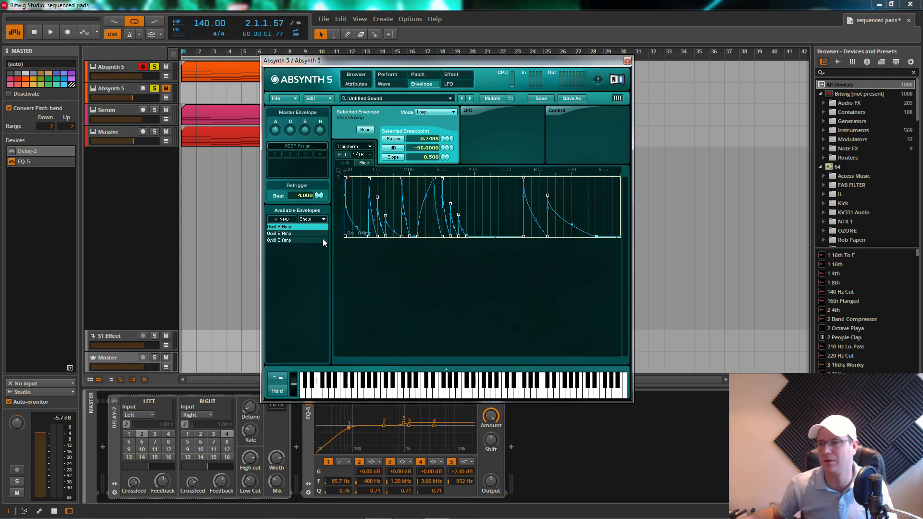
key("space")
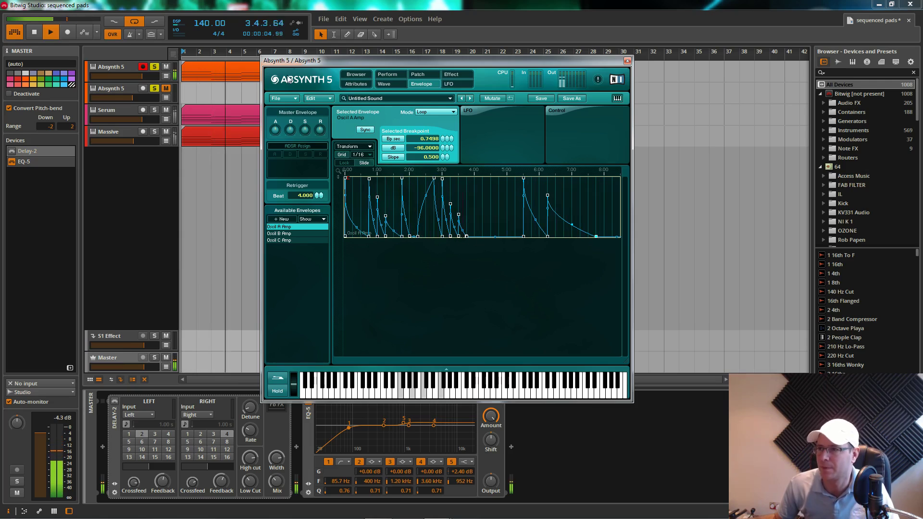
- On the Patch page, enable oscillator B (sine, 2-pole low-pass) and oscillator C (double saw), then play
key("space")
left_click(425, 73)
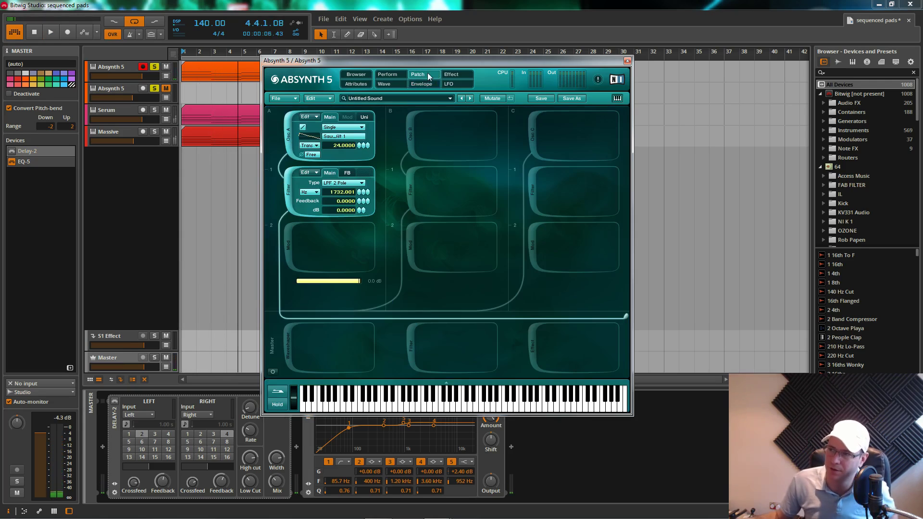
left_click(408, 137)
left_click(528, 135)
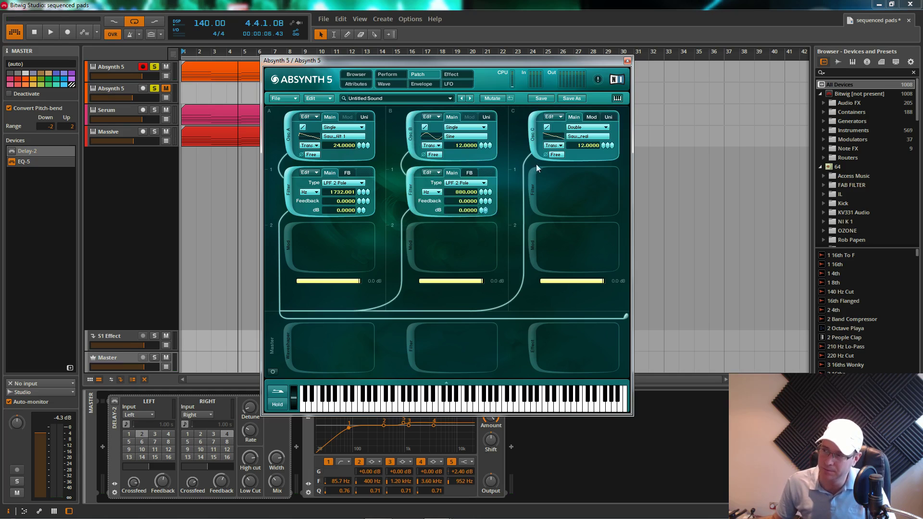
key("space")
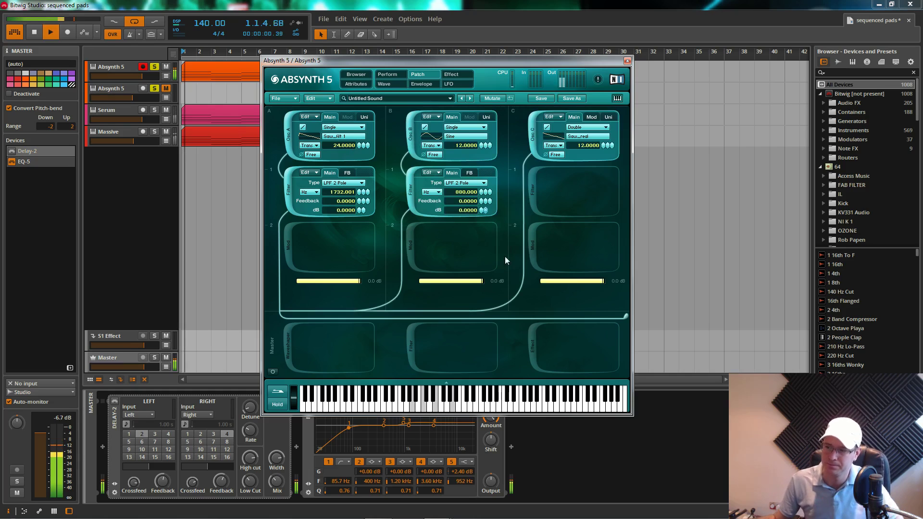
left_click(117, 402)
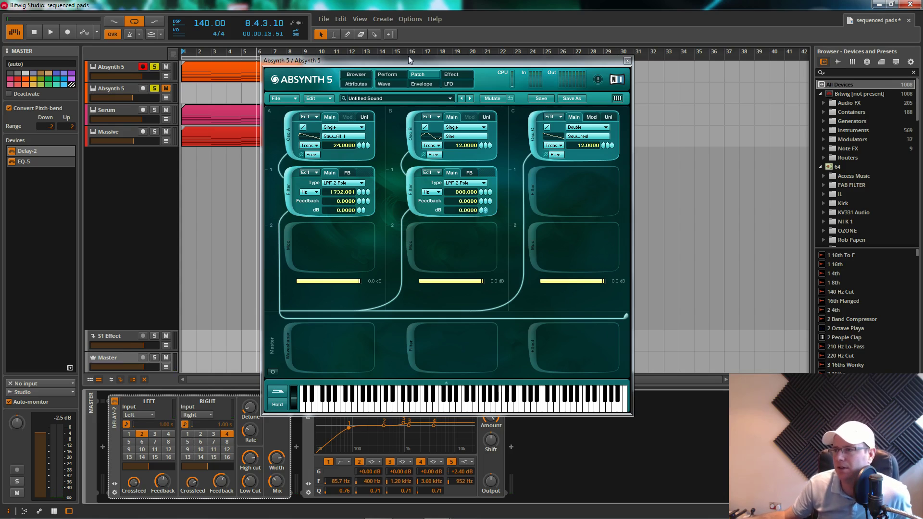
- Set the Oscil A Amp envelope grid to 1/8 and push the plucks later to spread them out
left_click_drag(408, 57, 322, 38)
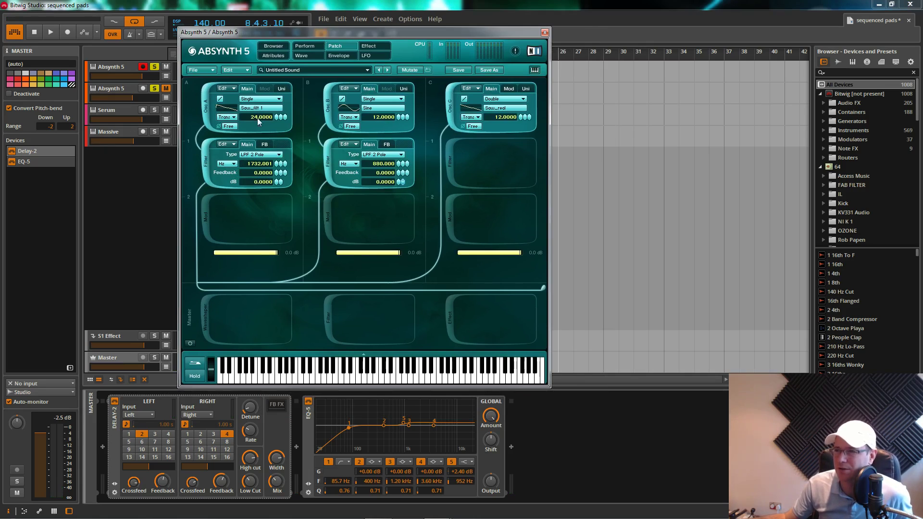
left_click(342, 57)
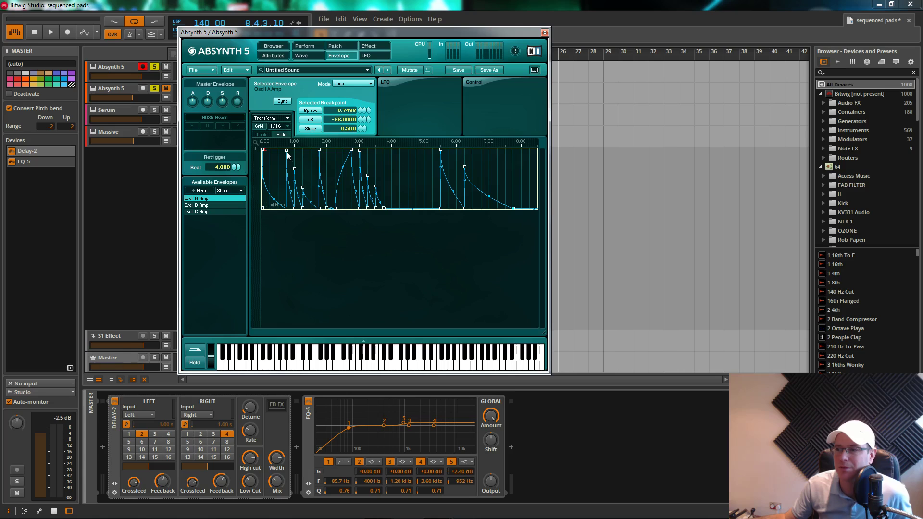
left_click(283, 127)
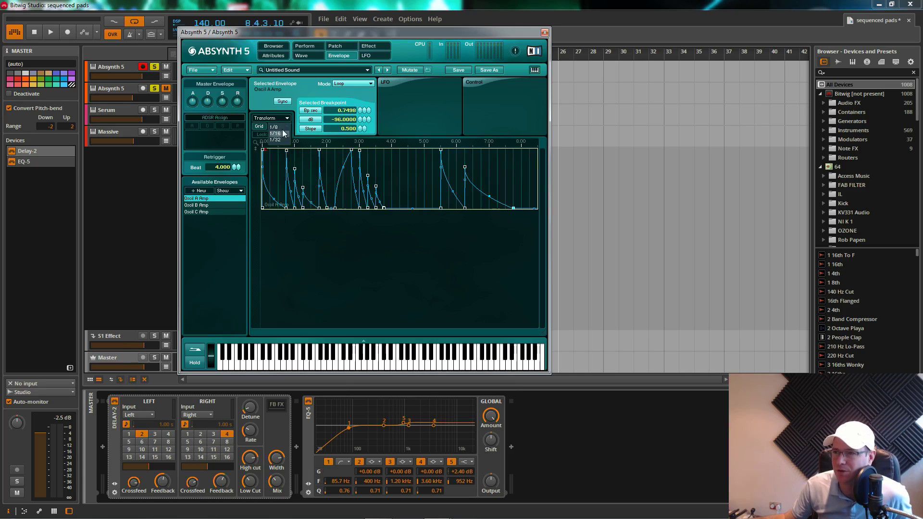
left_click(281, 130)
left_click_drag(286, 208, 495, 218)
key("space")
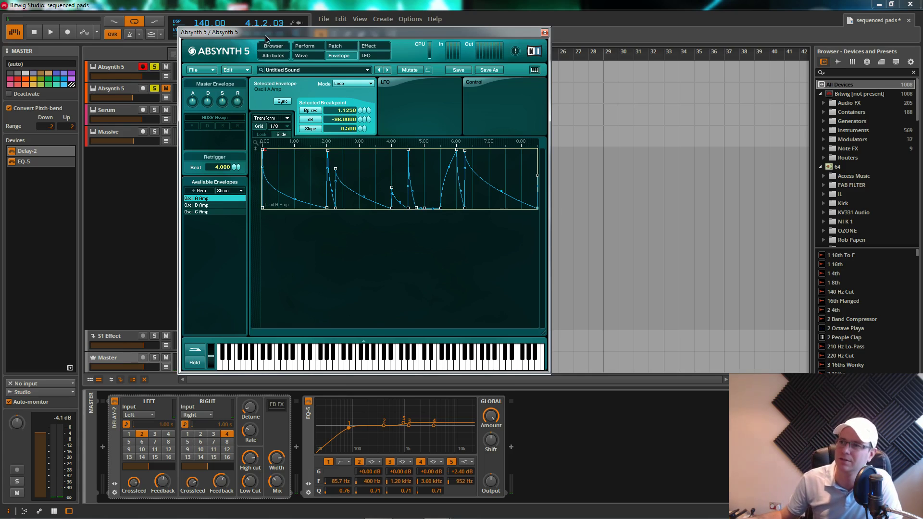
- Audition the patch and close the Absynth plugin window
mouse_move(264, 36)
left_mouse_down()
mouse_move(258, 65)
mouse_move(258, 30)
left_mouse_up()
key("space")
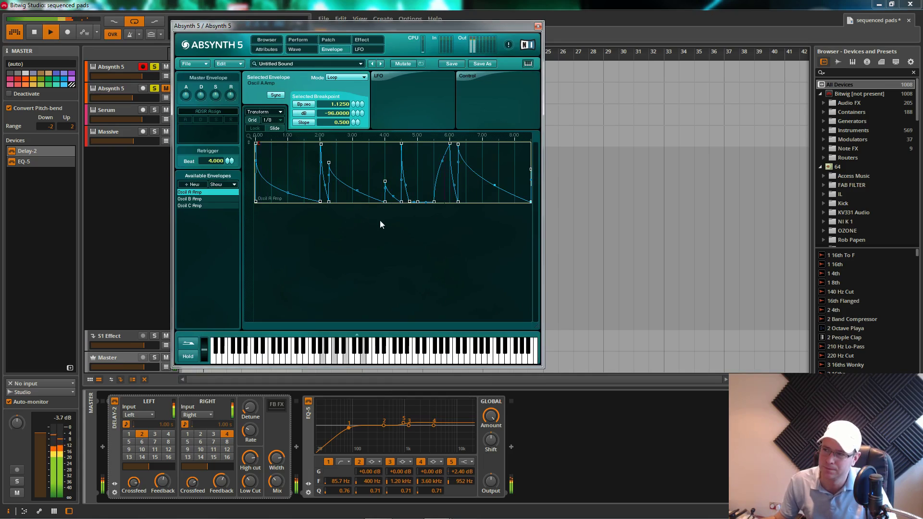
key("space")
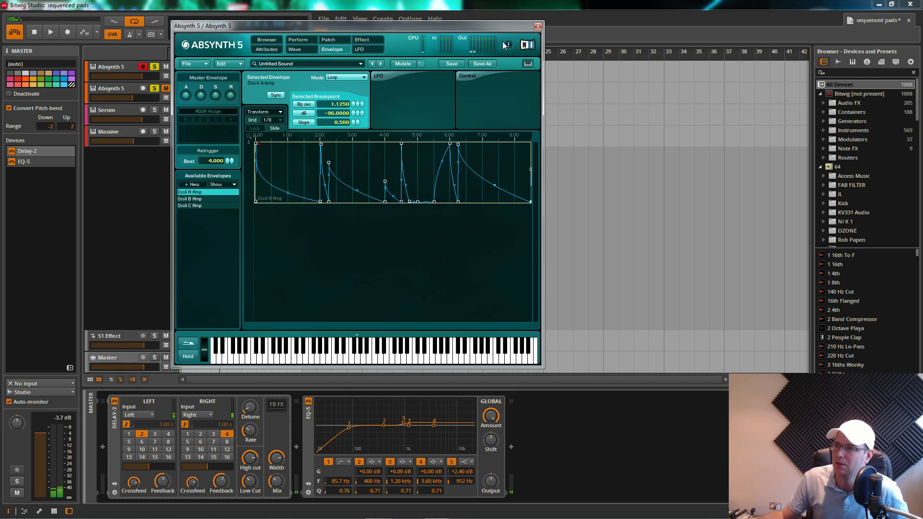
left_click(538, 27)
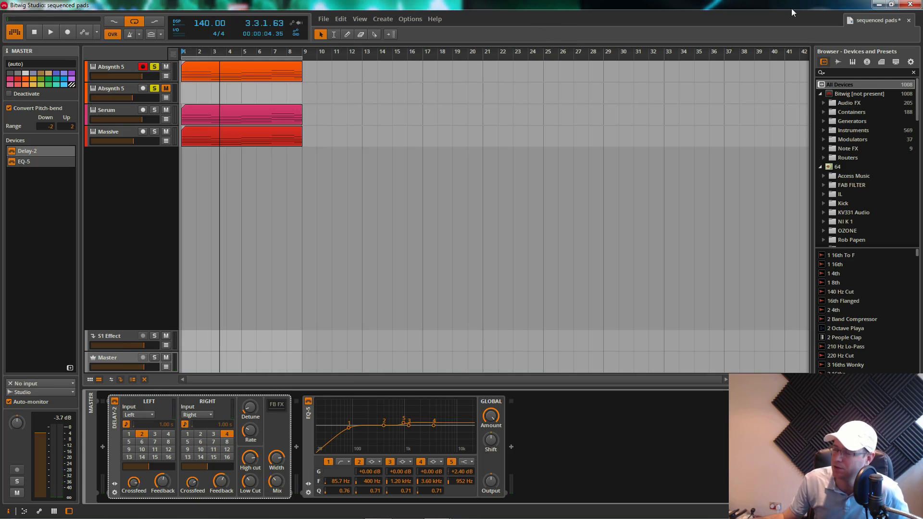